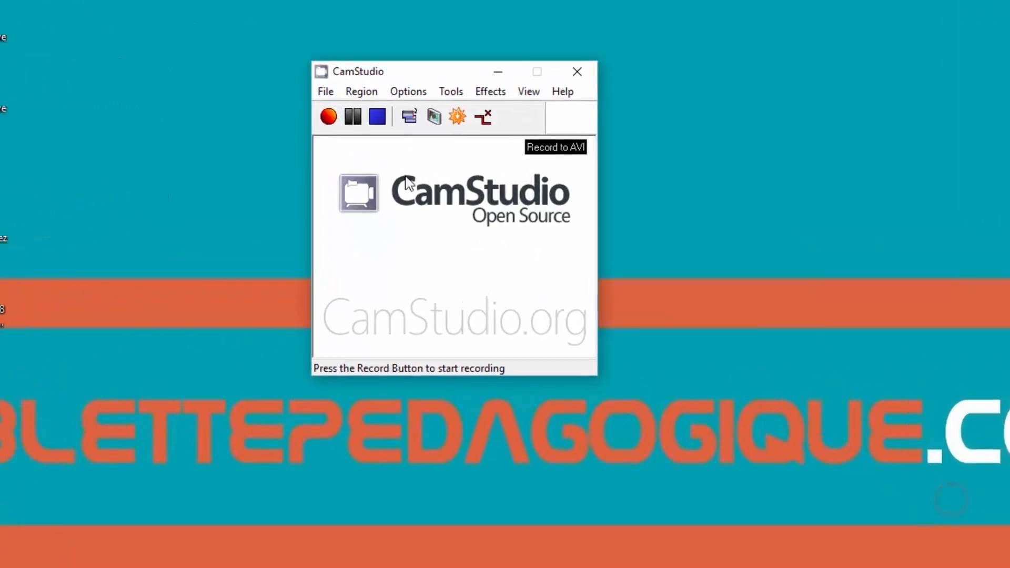
Step: Review the fixed capture region's position and size settings, and close them without saving
{"action": "left_click", "coordinate": [398, 103]}
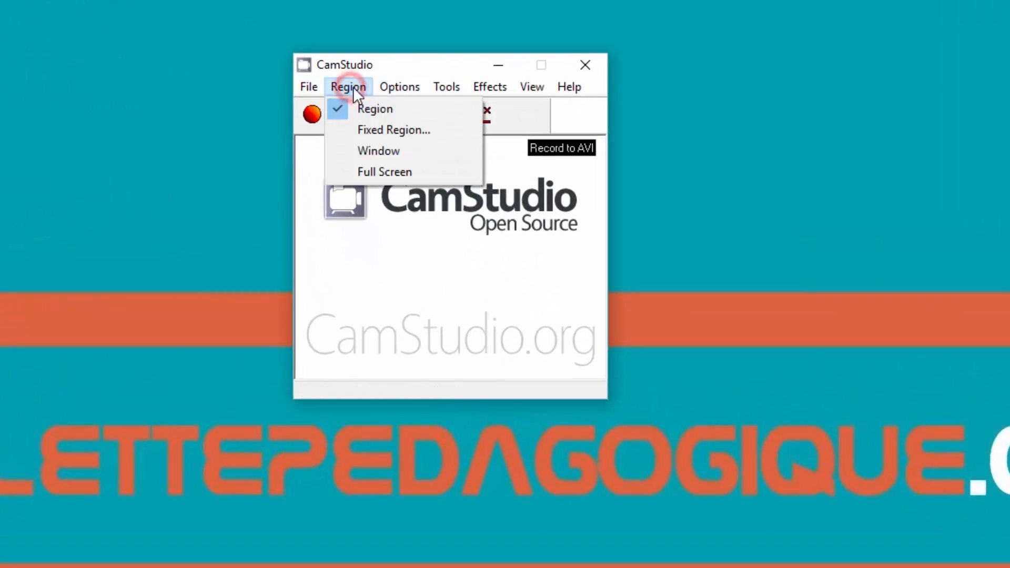
{"action": "left_click", "coordinate": [381, 128]}
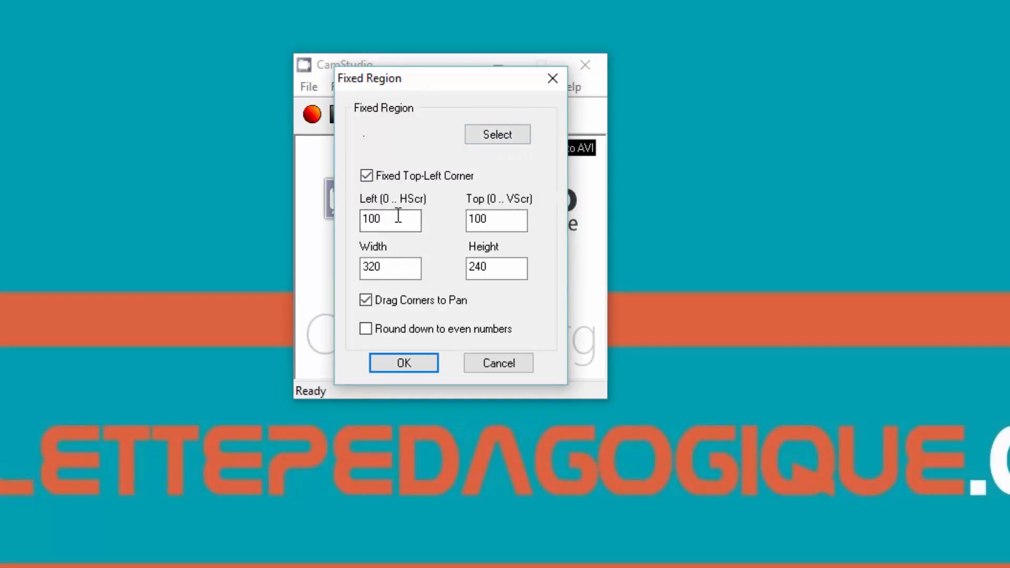
{"action": "left_click_drag", "start_coordinate": [397, 217], "coordinate": [348, 217]}
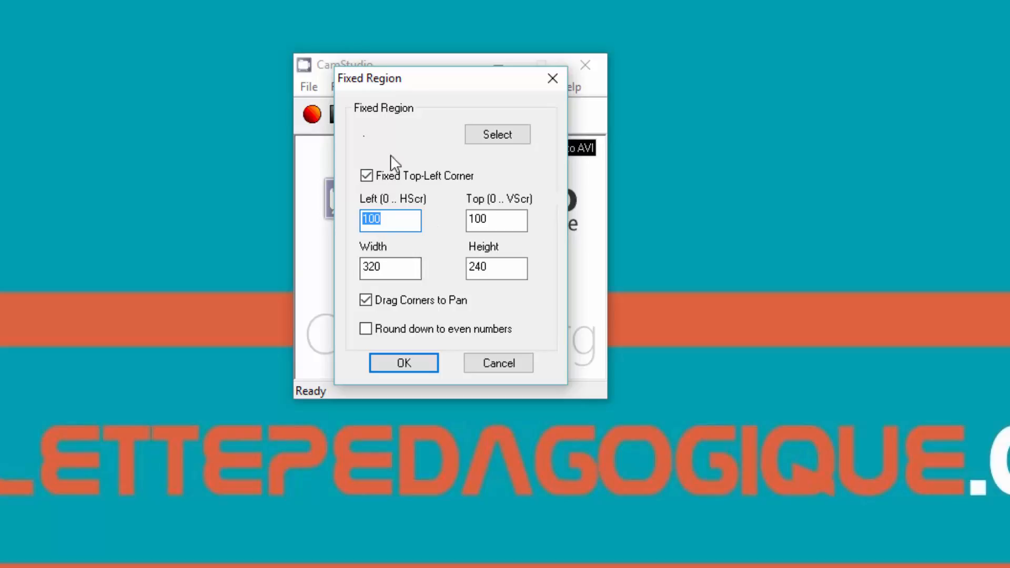
{"action": "left_click", "coordinate": [503, 355]}
{"action": "left_click", "coordinate": [396, 90]}
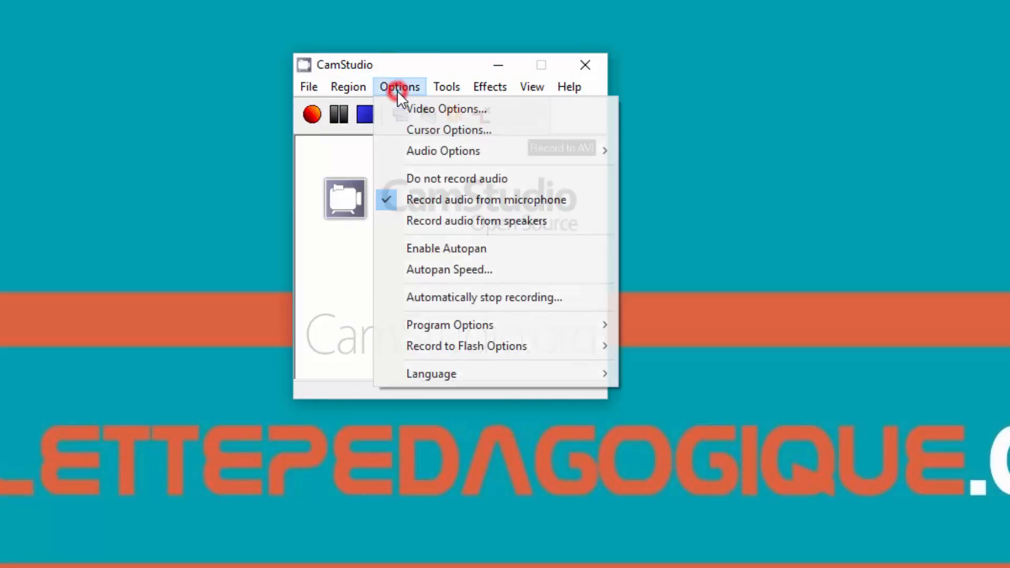
{"action": "mouse_move", "coordinate": [358, 87]}
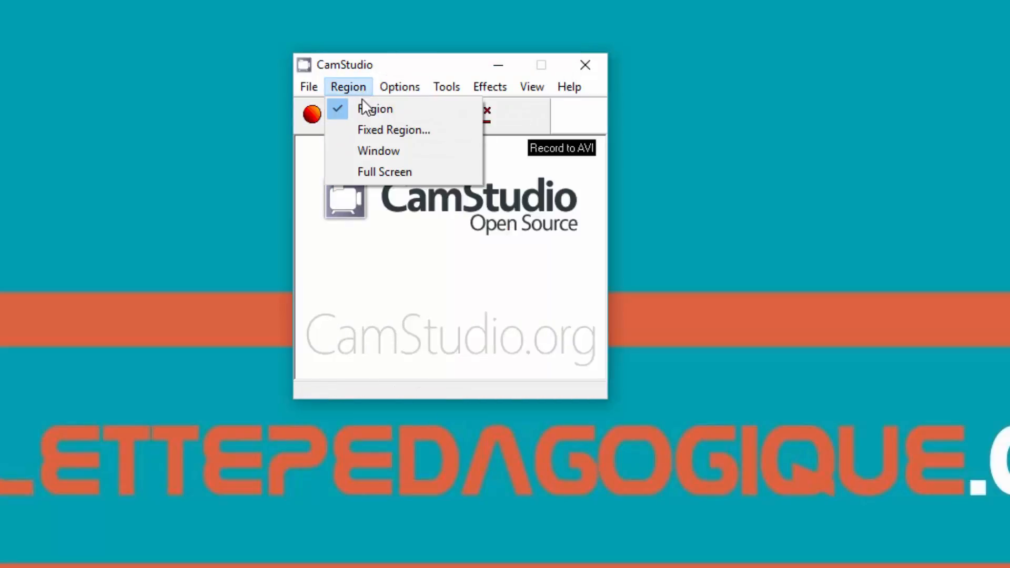
{"action": "mouse_move", "coordinate": [447, 87]}
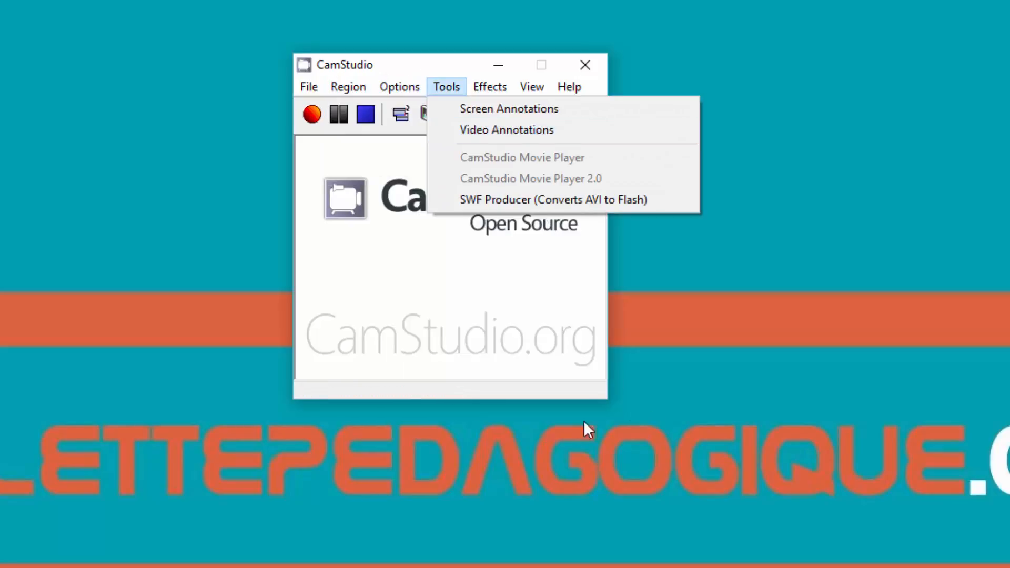
{"action": "left_click", "coordinate": [608, 396]}
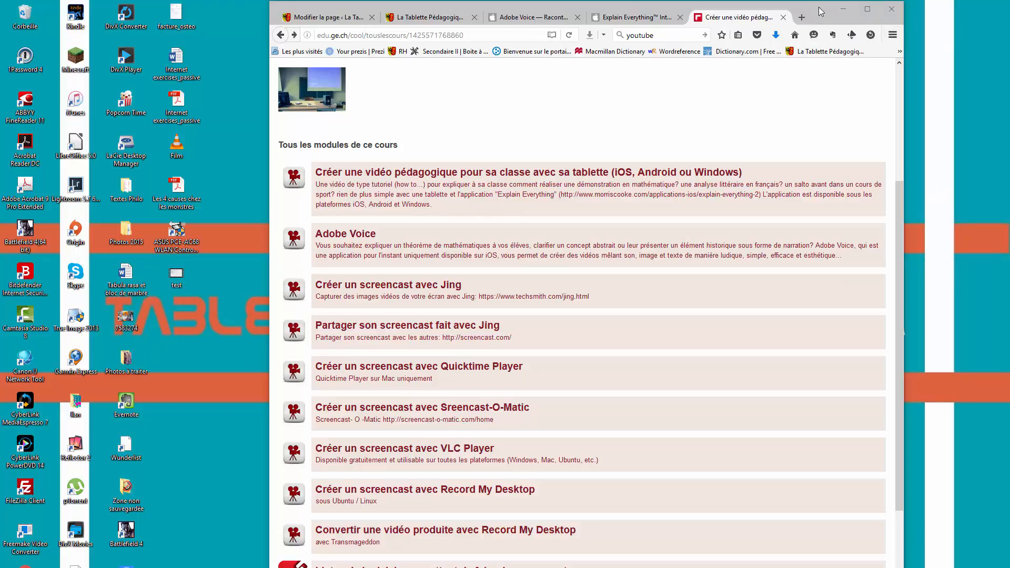
Step: Arrange the CamStudio and browser windows side by side on the desktop, with the recorder beside the browser
{"action": "left_click_drag", "start_coordinate": [820, 7], "coordinate": [945, 45]}
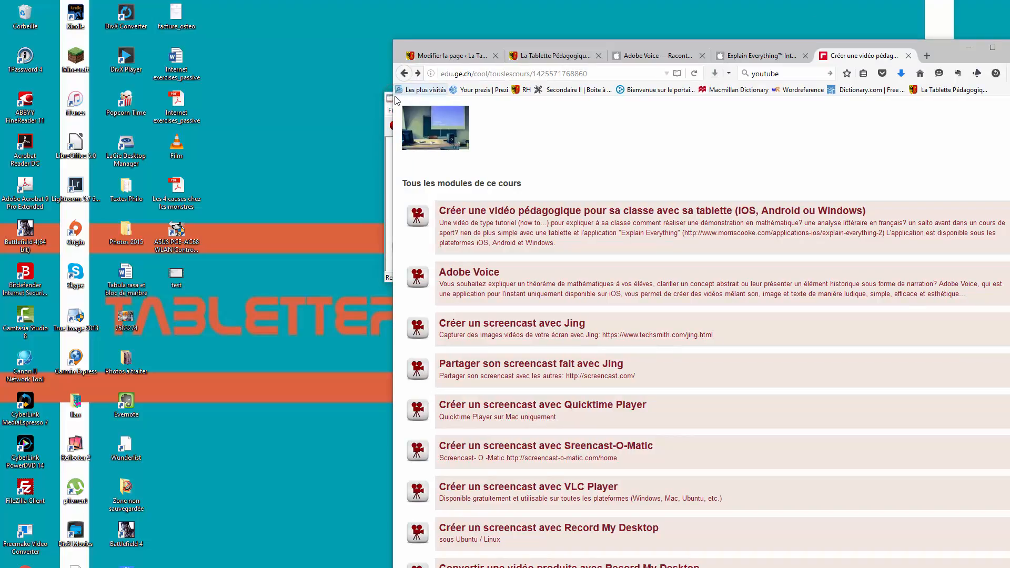
{"action": "left_click_drag", "start_coordinate": [392, 93], "coordinate": [160, 67]}
{"action": "left_click_drag", "start_coordinate": [659, 48], "coordinate": [522, 18]}
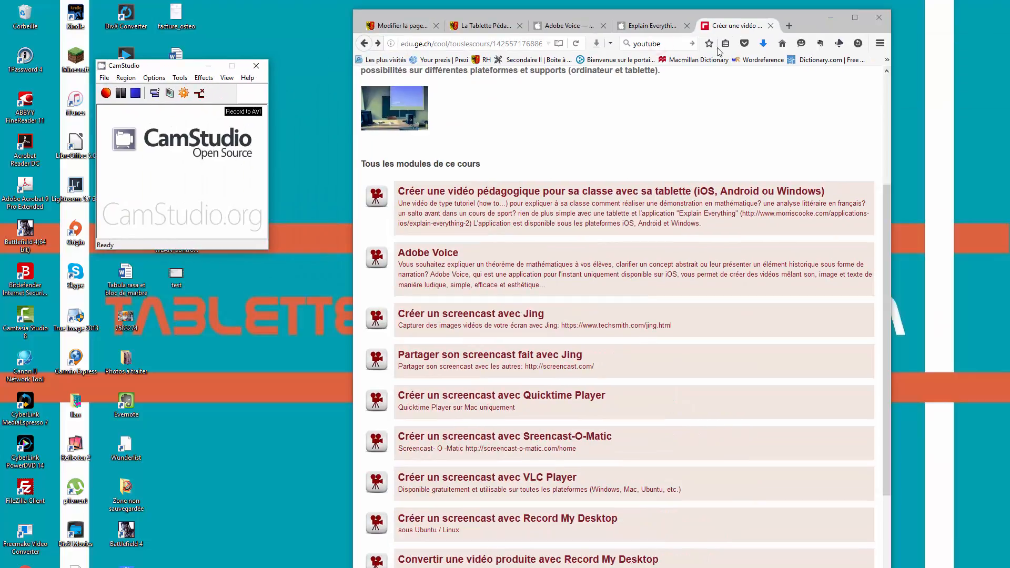
Step: Set the capture region to Window and start recording the browser window
{"action": "left_click", "coordinate": [125, 77]}
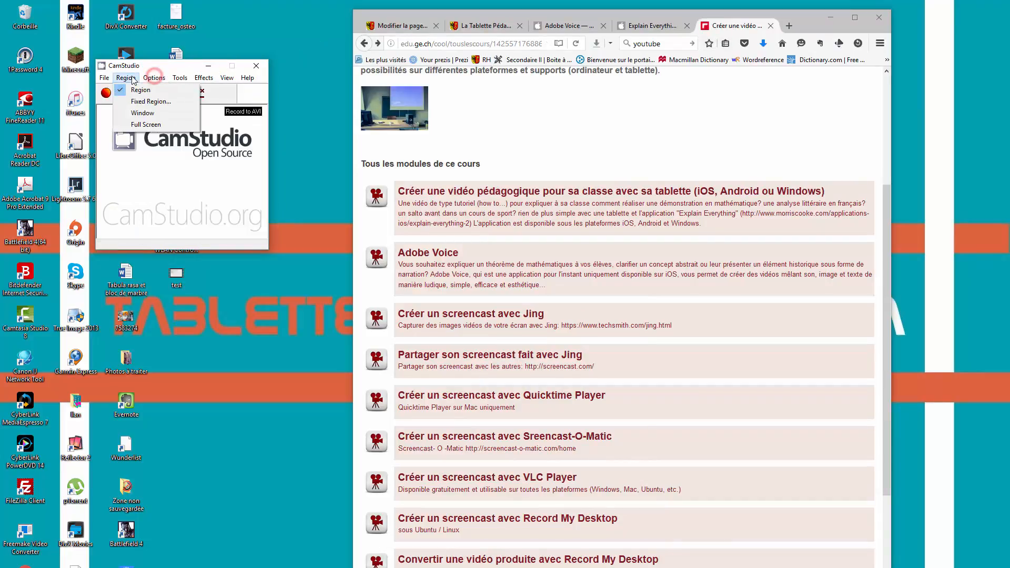
{"action": "left_click", "coordinate": [137, 113]}
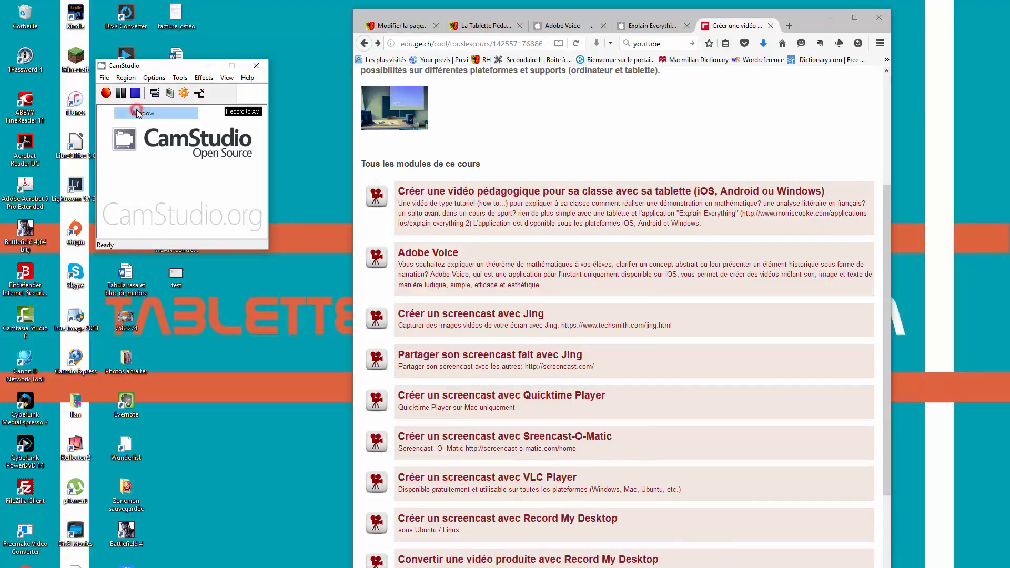
{"action": "left_click", "coordinate": [106, 94]}
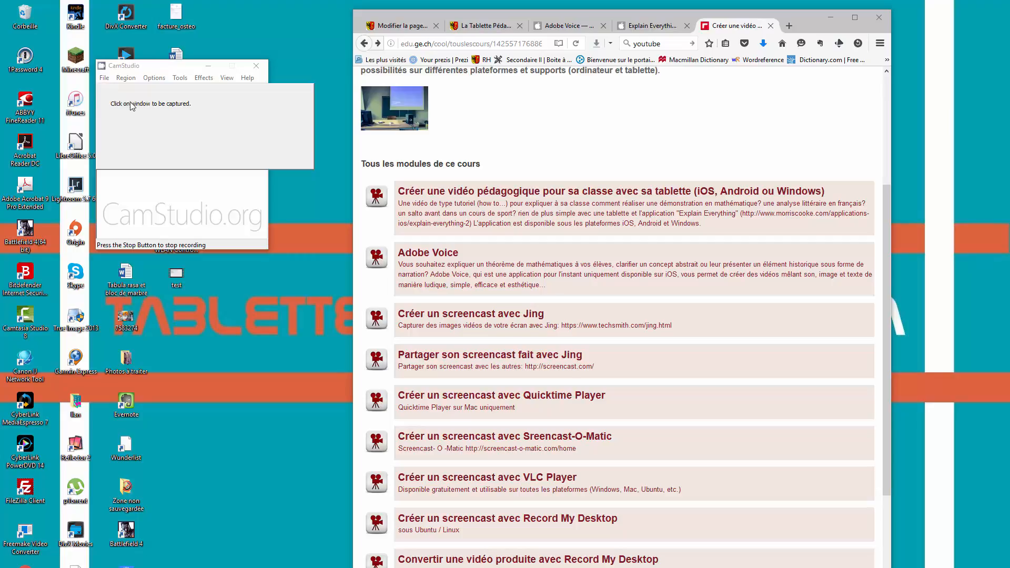
{"action": "left_click", "coordinate": [550, 110]}
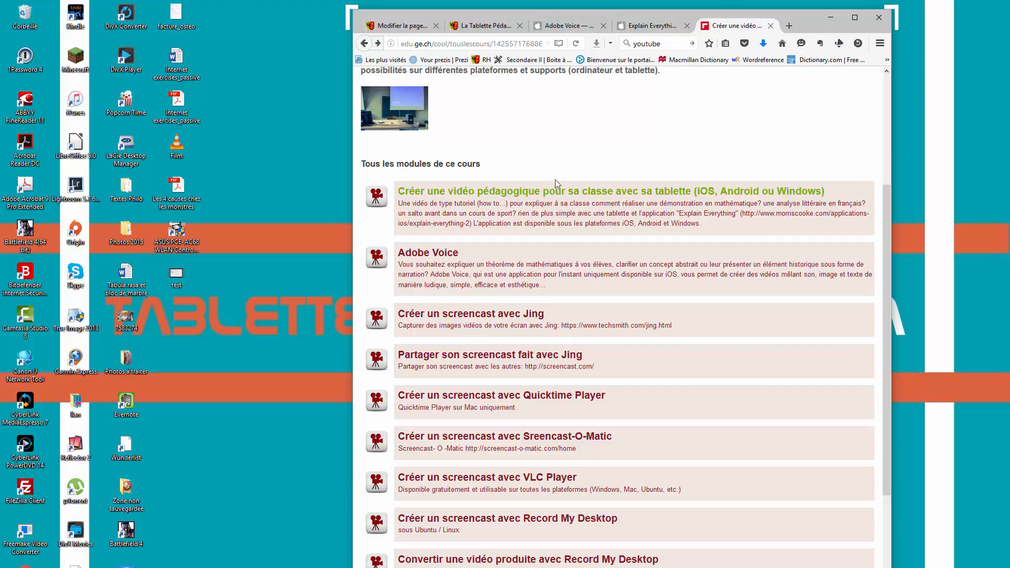
Step: Stop the browser window recording and cancel saving the AVI file
{"action": "left_click", "coordinate": [912, 567]}
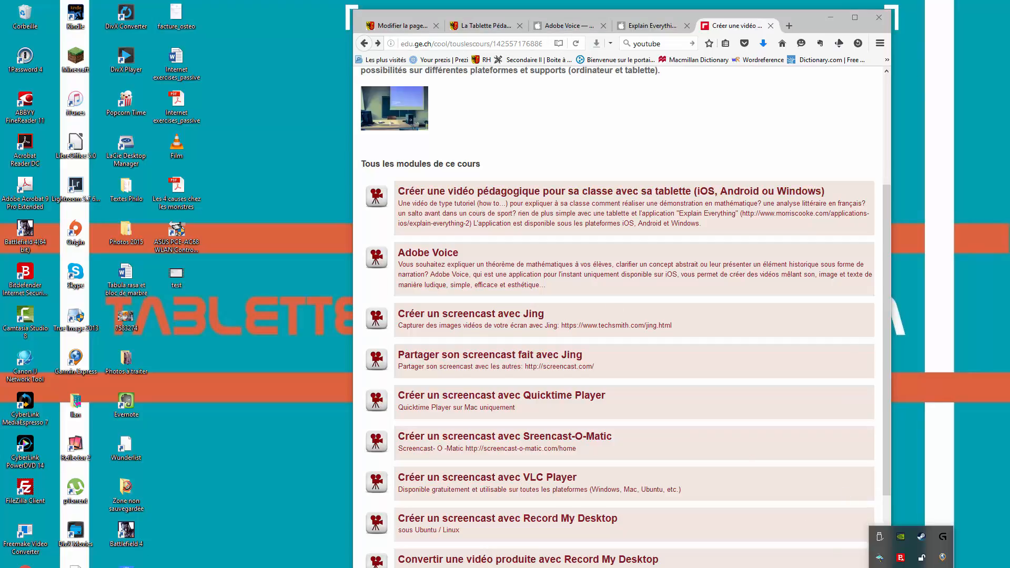
{"action": "right_click", "coordinate": [922, 567]}
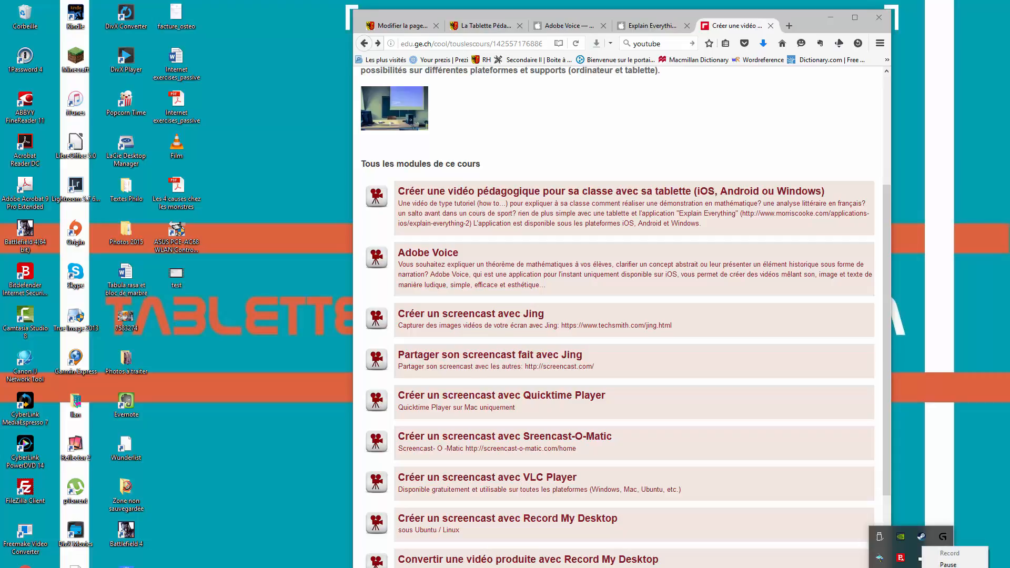
{"action": "left_click", "coordinate": [948, 567]}
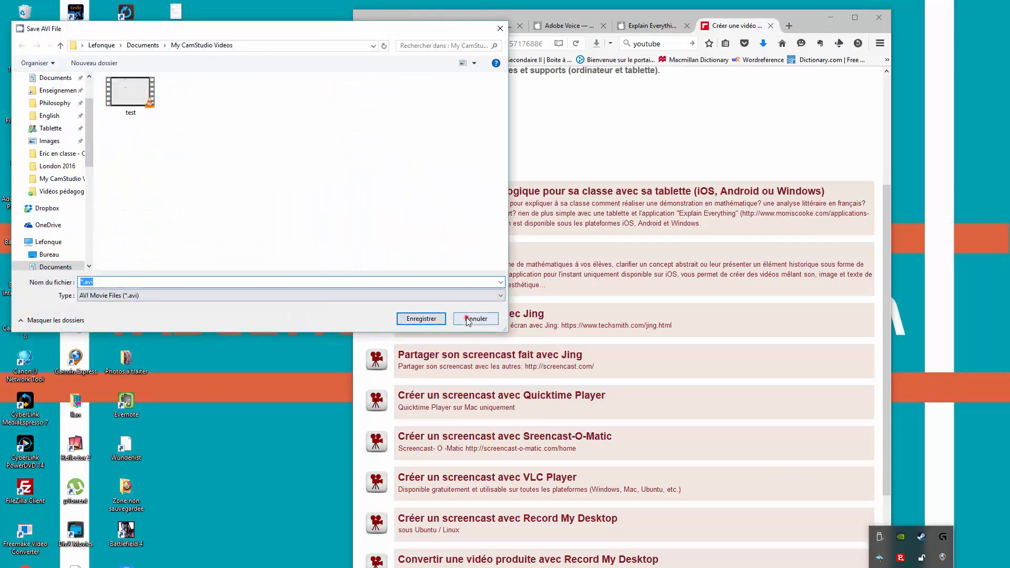
{"action": "left_click", "coordinate": [465, 318]}
Step: Minimize the browser and set the capture region to Full Screen
{"action": "left_click", "coordinate": [621, 29]}
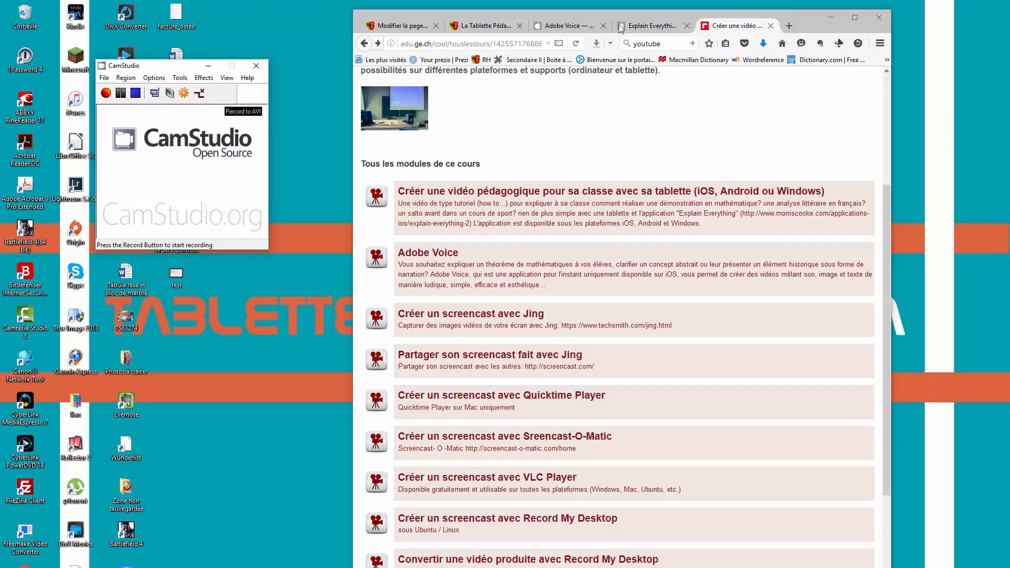
{"action": "left_click", "coordinate": [829, 19]}
{"action": "left_click", "coordinate": [155, 77]}
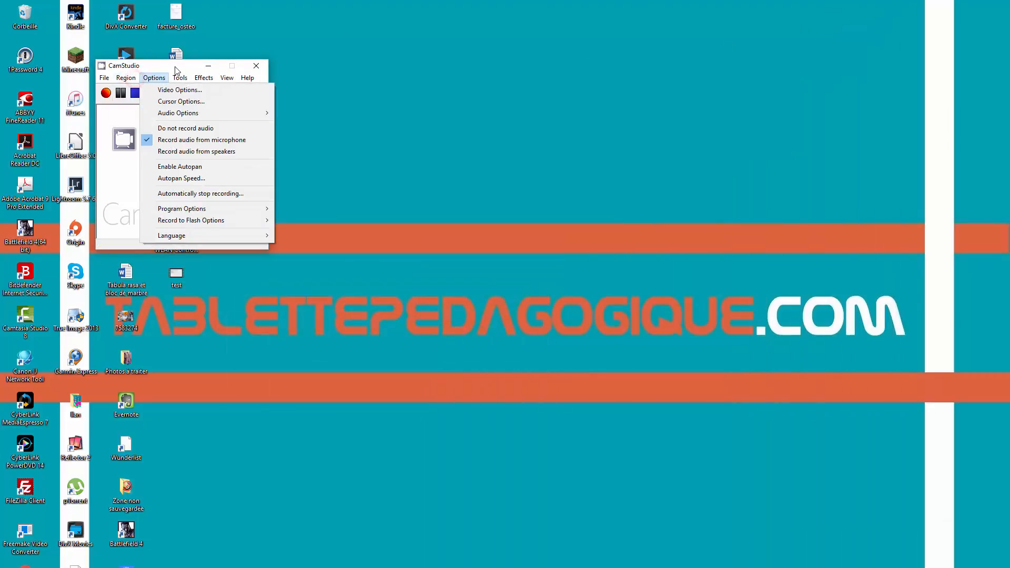
{"action": "left_click", "coordinate": [177, 70]}
{"action": "left_click", "coordinate": [126, 77]}
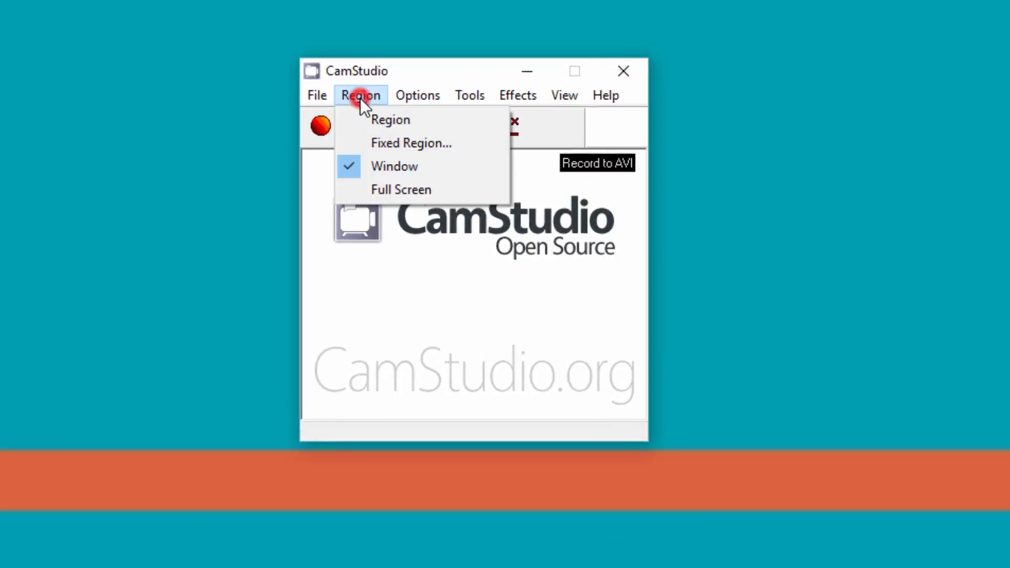
{"action": "left_click", "coordinate": [378, 189]}
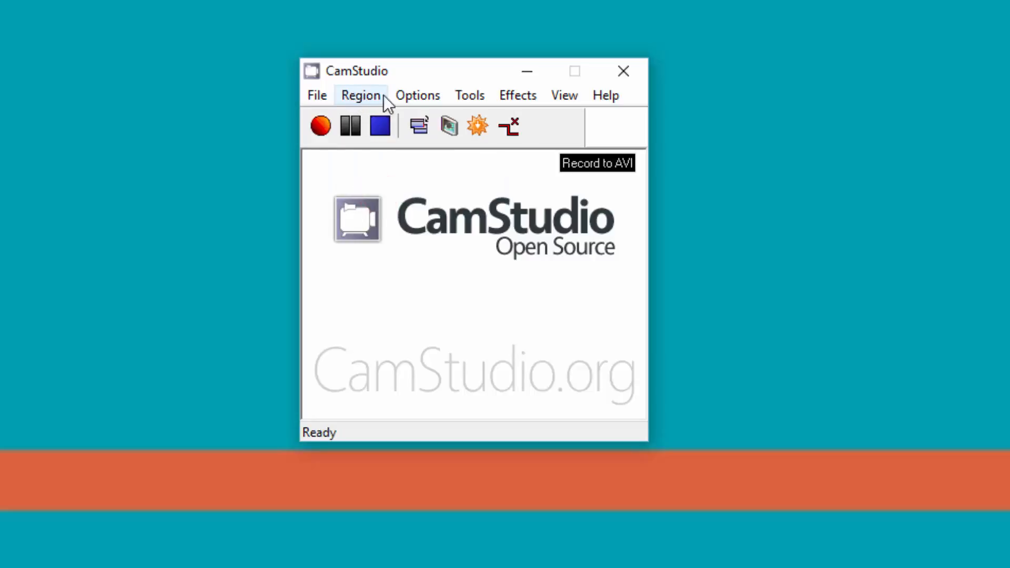
Step: Review the compressor, quality and framerate settings in the video options, and close them without saving
{"action": "left_click", "coordinate": [411, 95]}
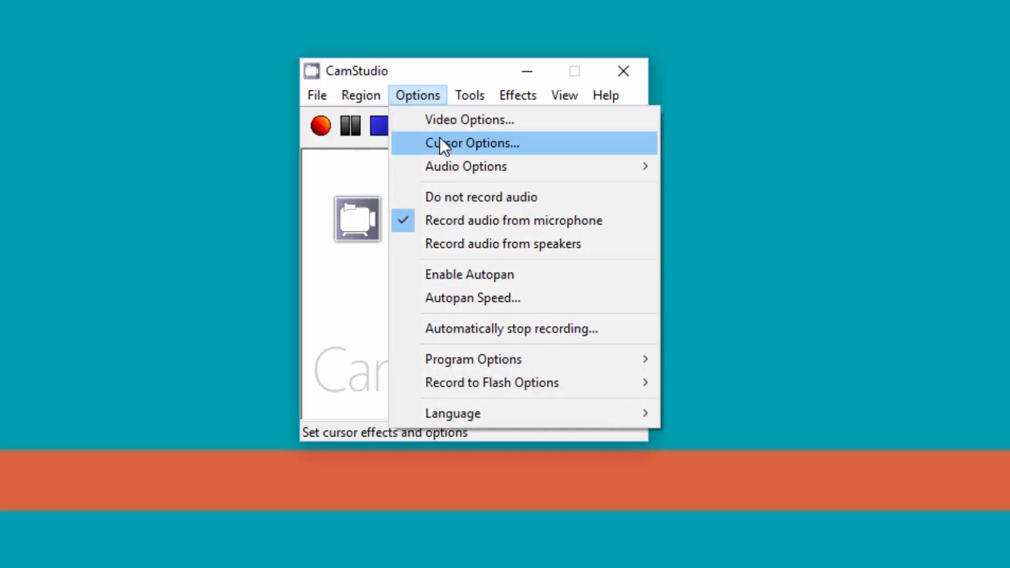
{"action": "left_click", "coordinate": [455, 125]}
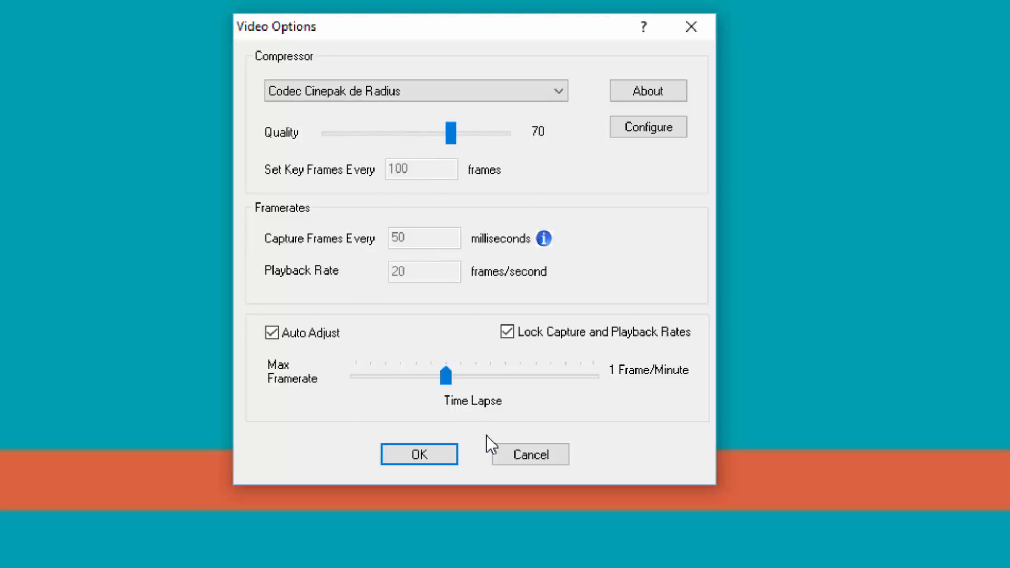
{"action": "left_click", "coordinate": [529, 454]}
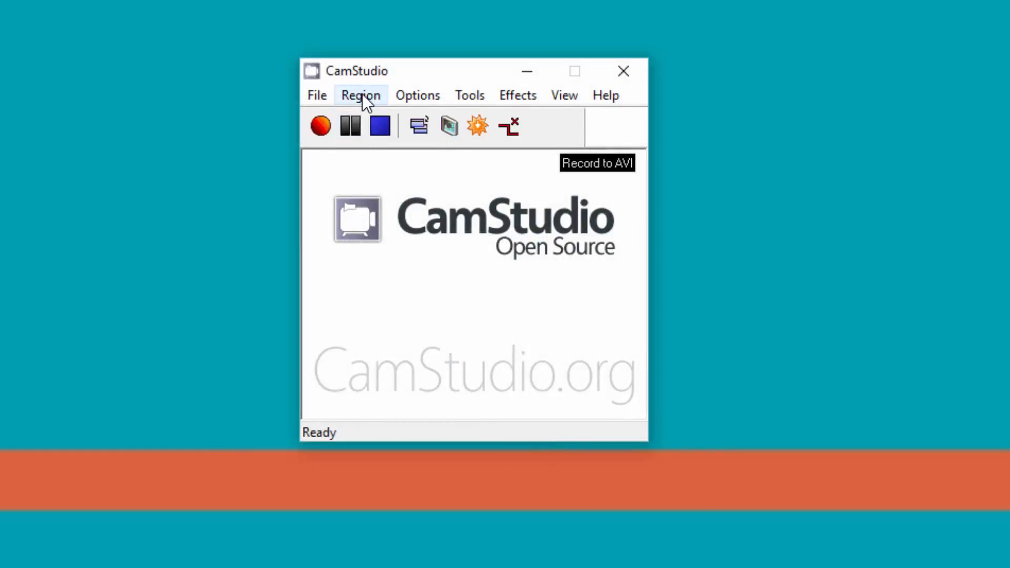
Step: Open the cursor options
{"action": "left_click", "coordinate": [362, 94]}
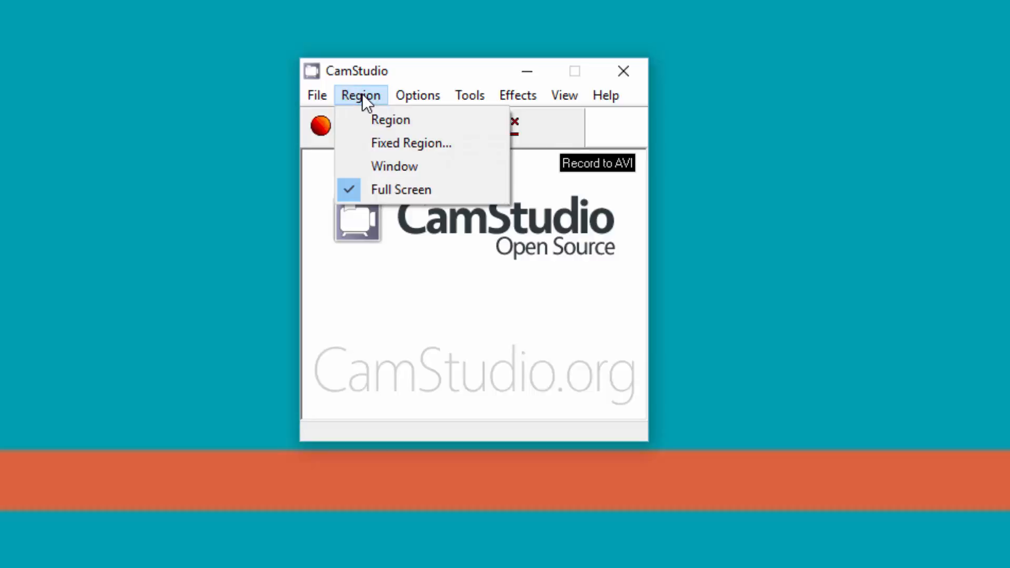
{"action": "mouse_move", "coordinate": [395, 93]}
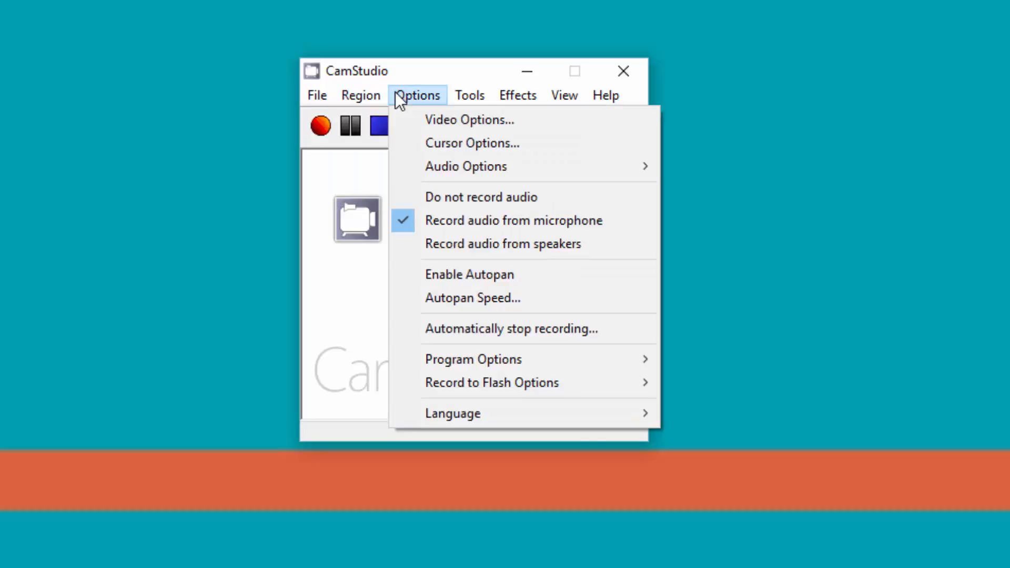
{"action": "left_click", "coordinate": [450, 142]}
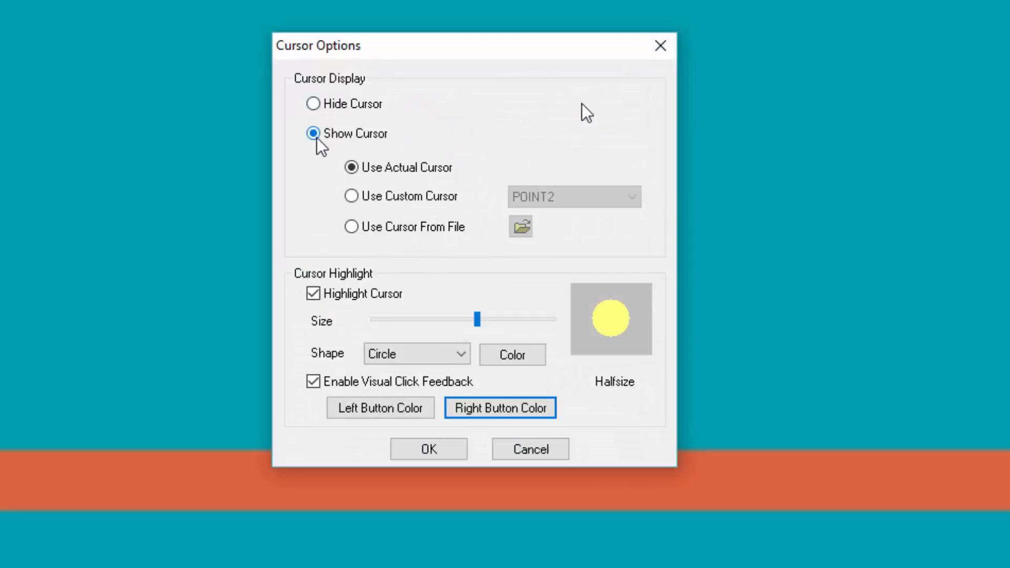
Step: Try the custom cursors CLIP2, FOLDER1 and PEN2, and switch back to the actual cursor
{"action": "left_click", "coordinate": [351, 196]}
{"action": "left_click", "coordinate": [542, 197]}
{"action": "scroll", "coordinate": [523, 285], "scroll_direction": "up", "scroll_amount": 6}
{"action": "left_click", "coordinate": [552, 282]}
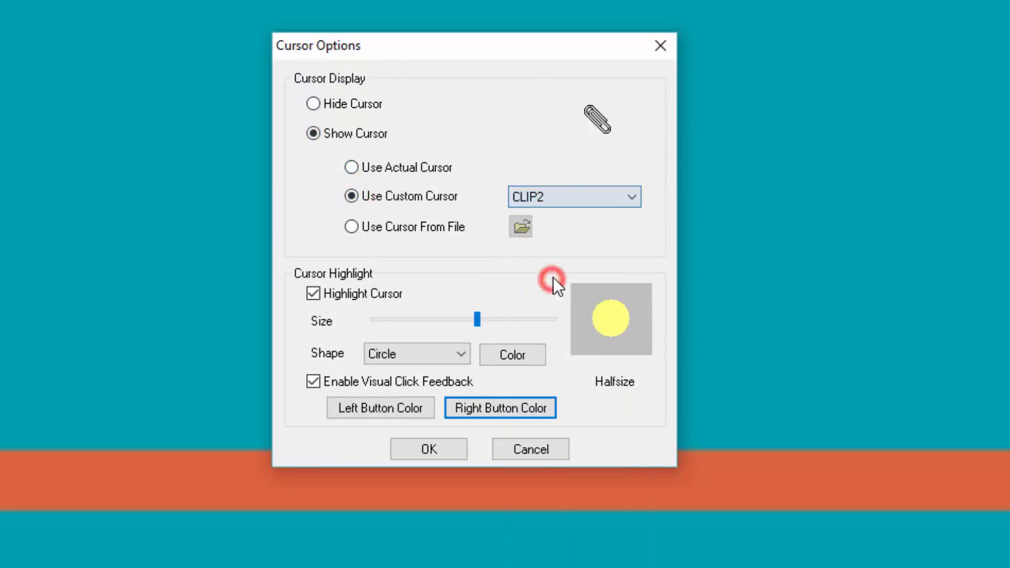
{"action": "left_click", "coordinate": [586, 198]}
{"action": "left_click", "coordinate": [573, 421]}
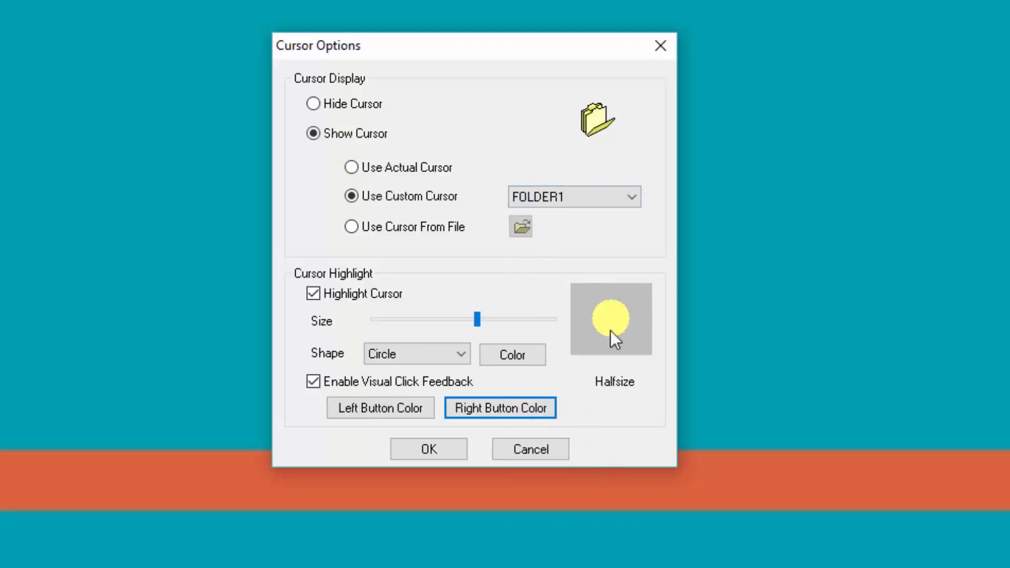
{"action": "left_click", "coordinate": [628, 193]}
{"action": "left_click", "coordinate": [554, 504]}
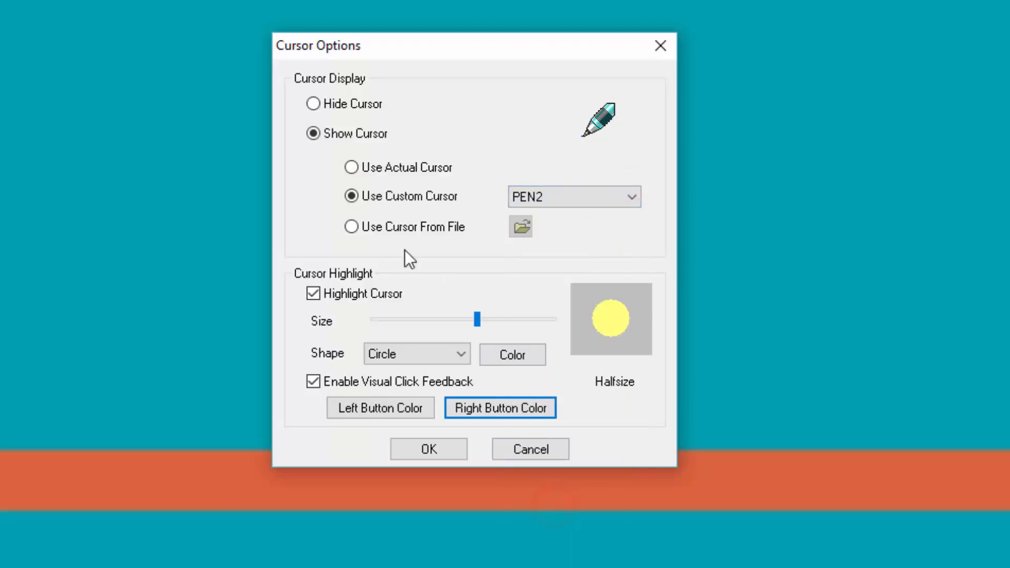
{"action": "left_click", "coordinate": [362, 167]}
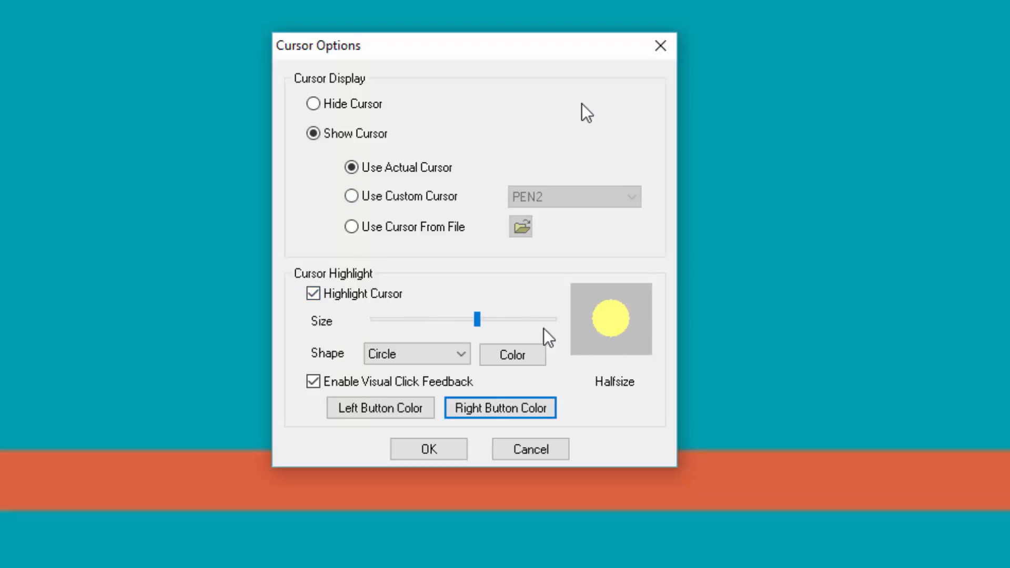
Step: Enlarge the cursor highlight slightly and choose Circle as its shape
{"action": "left_click_drag", "start_coordinate": [476, 317], "coordinate": [504, 321]}
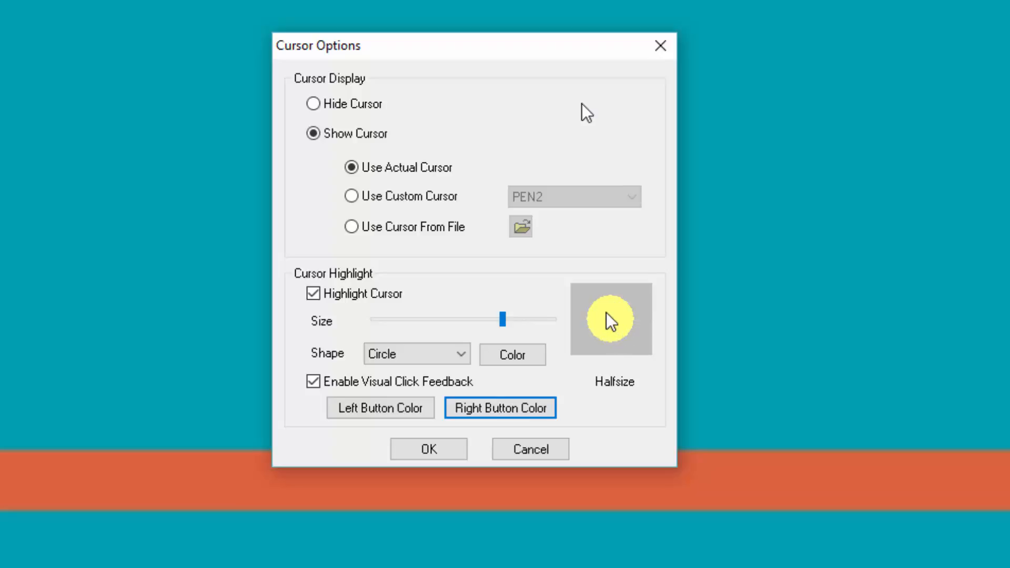
{"action": "left_click", "coordinate": [459, 353]}
{"action": "left_click", "coordinate": [449, 386]}
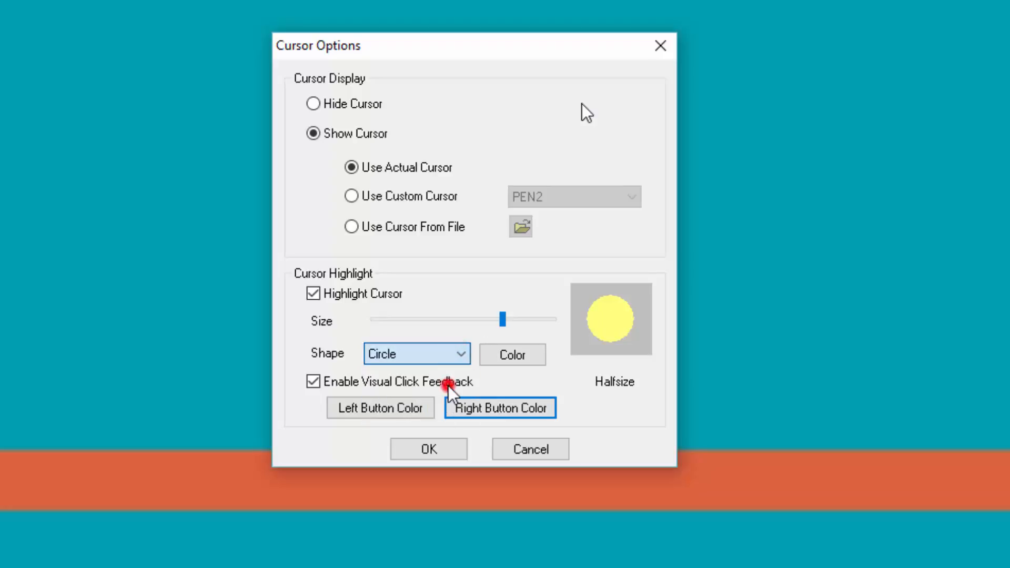
{"action": "left_click", "coordinate": [460, 353]}
{"action": "left_click", "coordinate": [458, 373]}
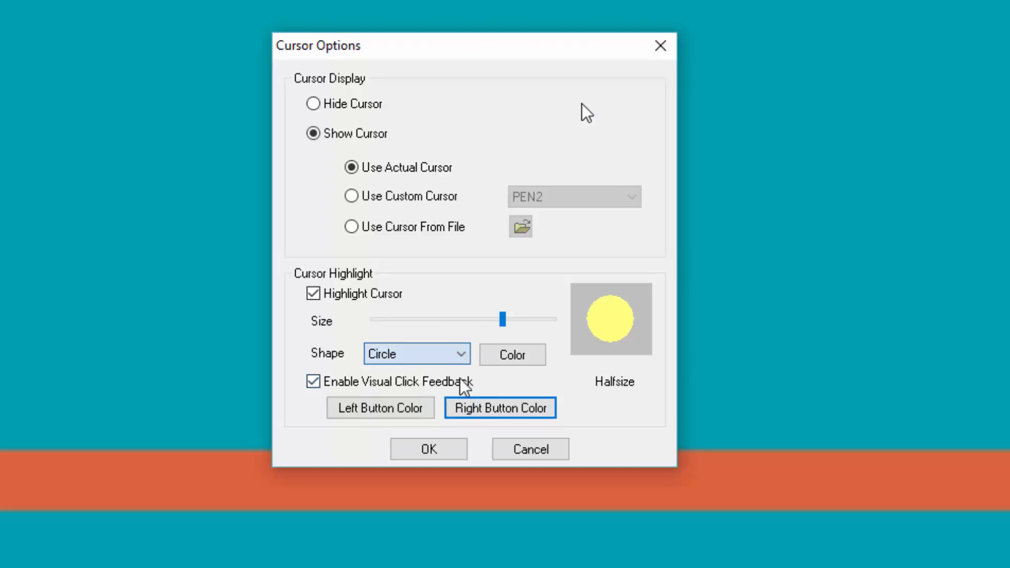
Step: Set the cursor highlight colour to bright green from the basic colours
{"action": "left_click", "coordinate": [514, 358]}
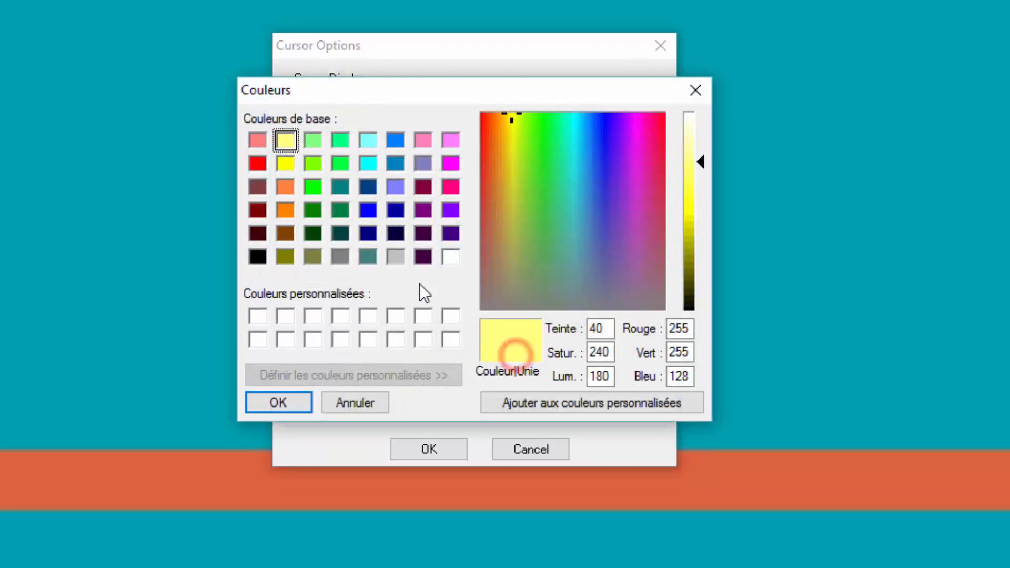
{"action": "left_click", "coordinate": [321, 187]}
{"action": "left_click", "coordinate": [287, 402]}
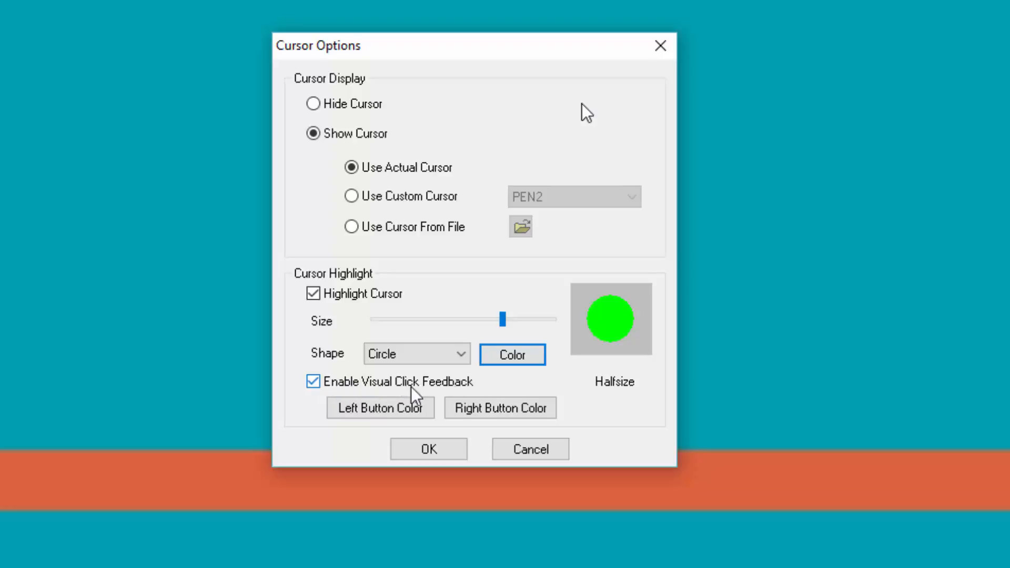
Step: Check the left and right button colours for visual click feedback, and leave the cursor options without applying them
{"action": "left_click", "coordinate": [387, 413]}
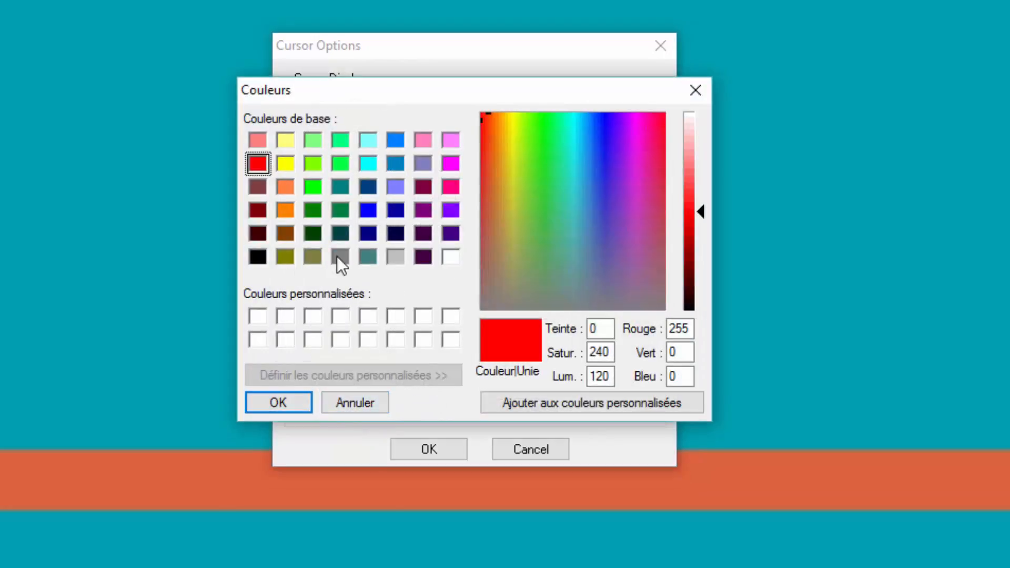
{"action": "left_click", "coordinate": [279, 403]}
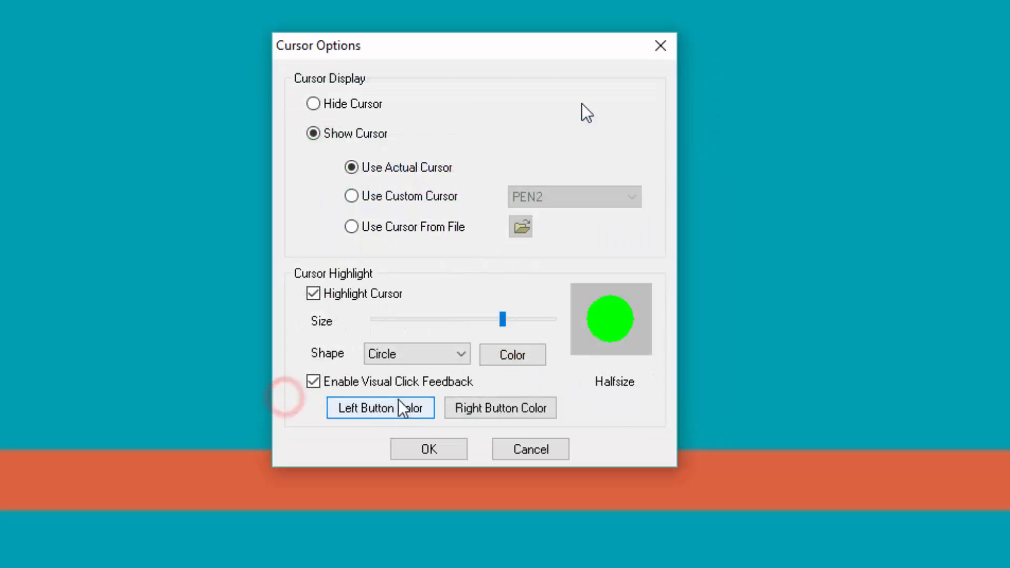
{"action": "left_click", "coordinate": [383, 410]}
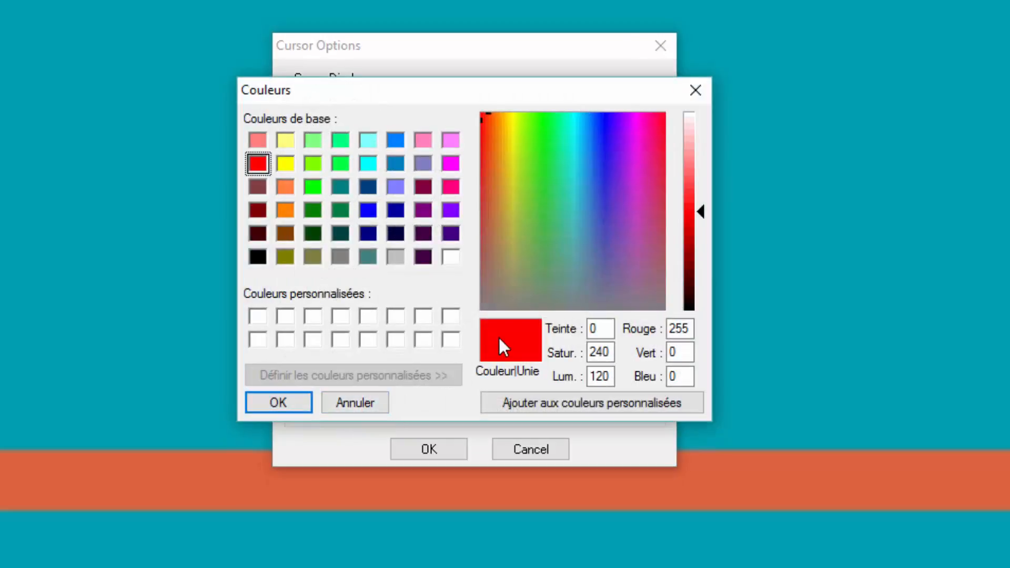
{"action": "left_click", "coordinate": [257, 404]}
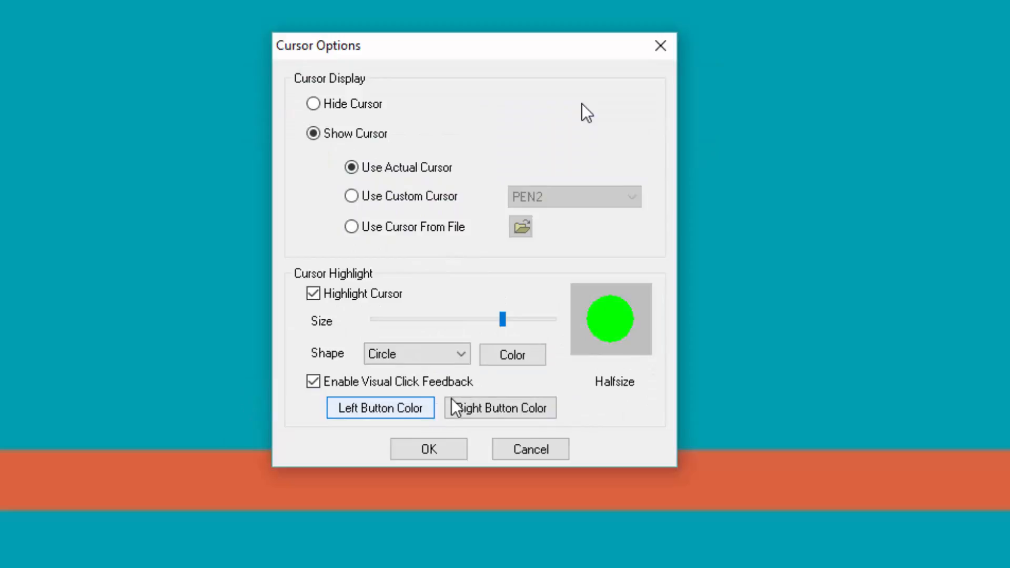
{"action": "left_click", "coordinate": [479, 410]}
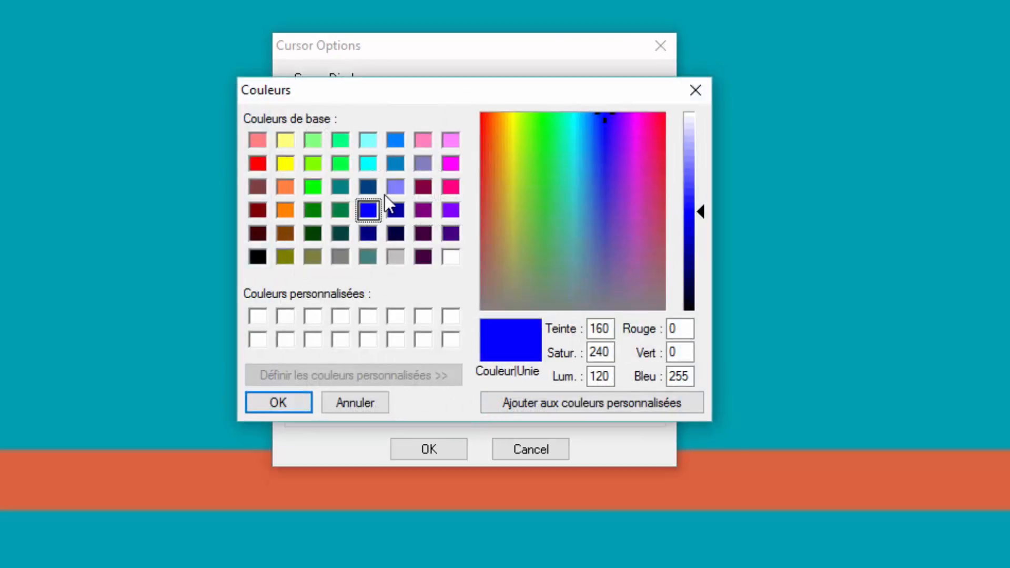
{"action": "left_click", "coordinate": [290, 404]}
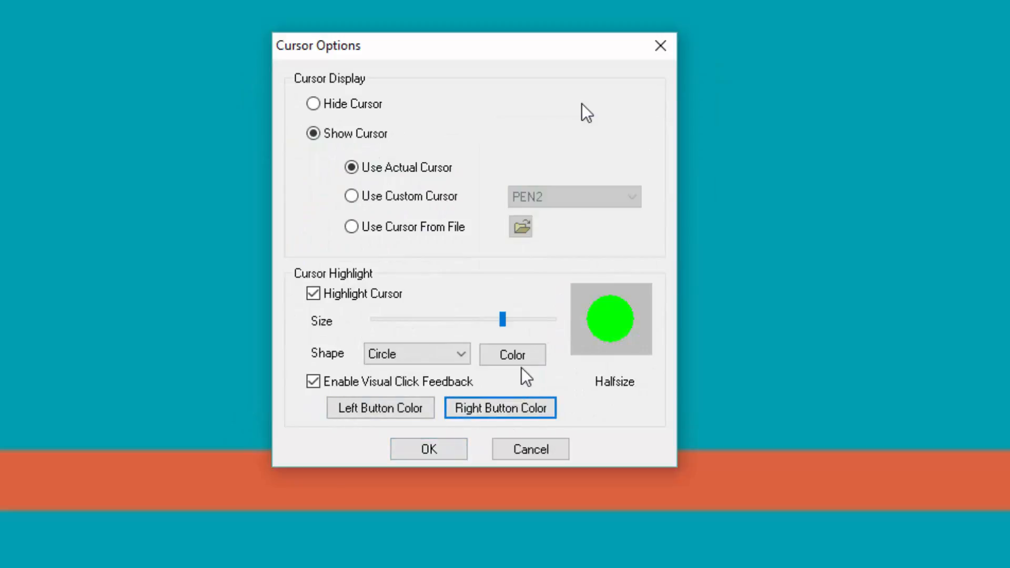
{"action": "left_click", "coordinate": [512, 452]}
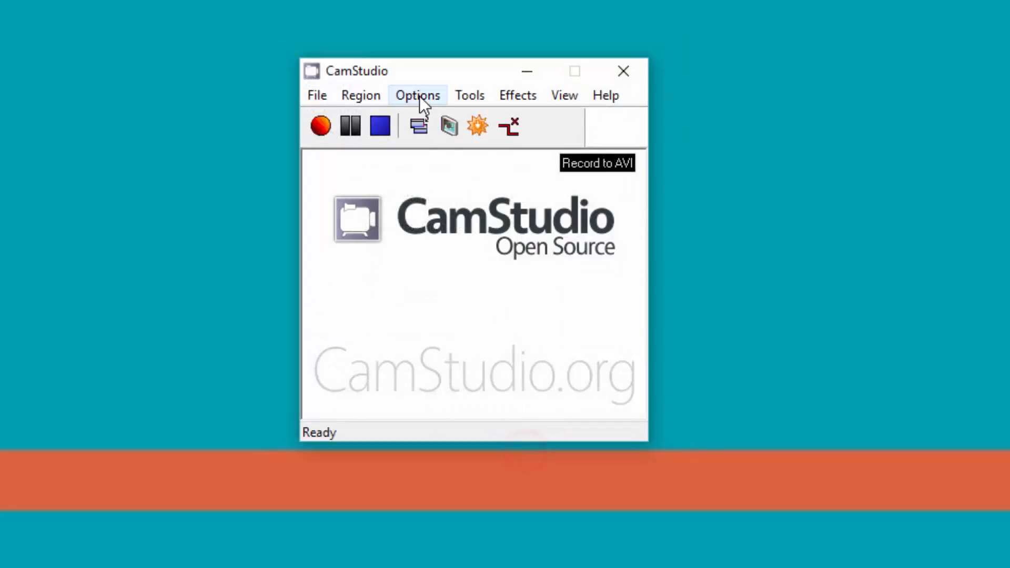
{"action": "left_click", "coordinate": [419, 96]}
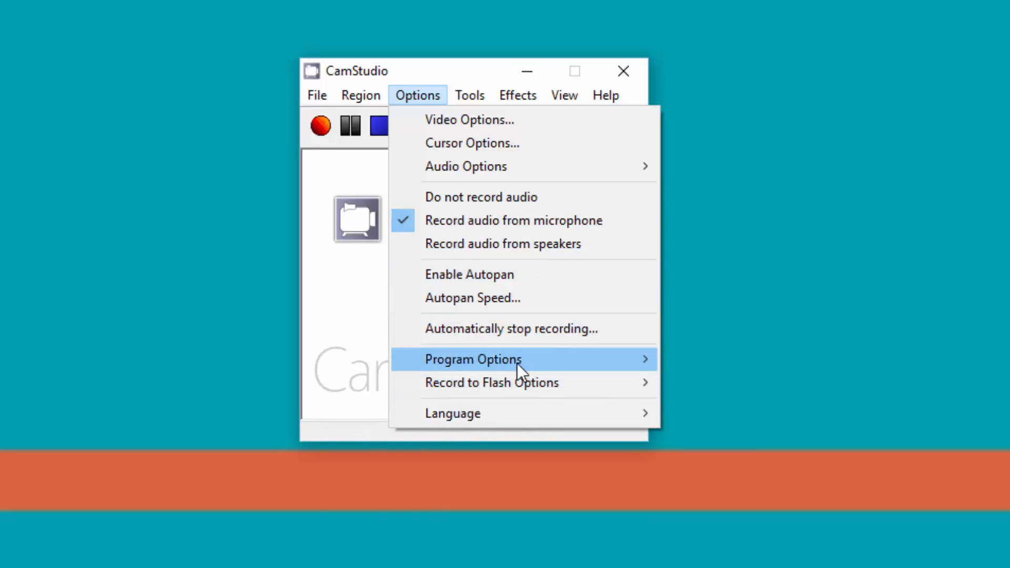
{"action": "mouse_move", "coordinate": [490, 363]}
{"action": "mouse_move", "coordinate": [566, 364]}
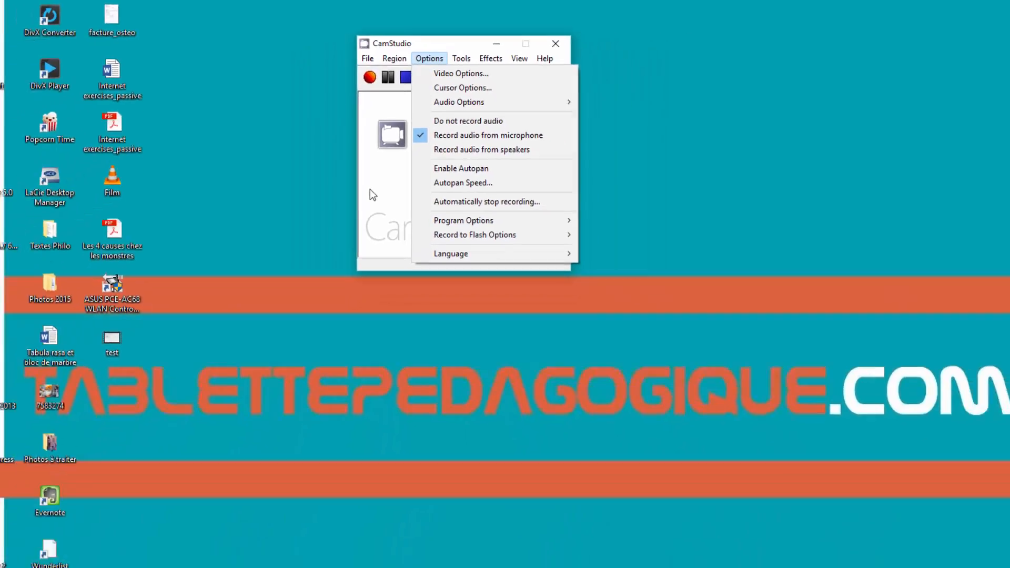
{"action": "left_click", "coordinate": [370, 189]}
Step: Start a screen recording and stop it through CamStudio's system tray icon
{"action": "left_click", "coordinate": [370, 78]}
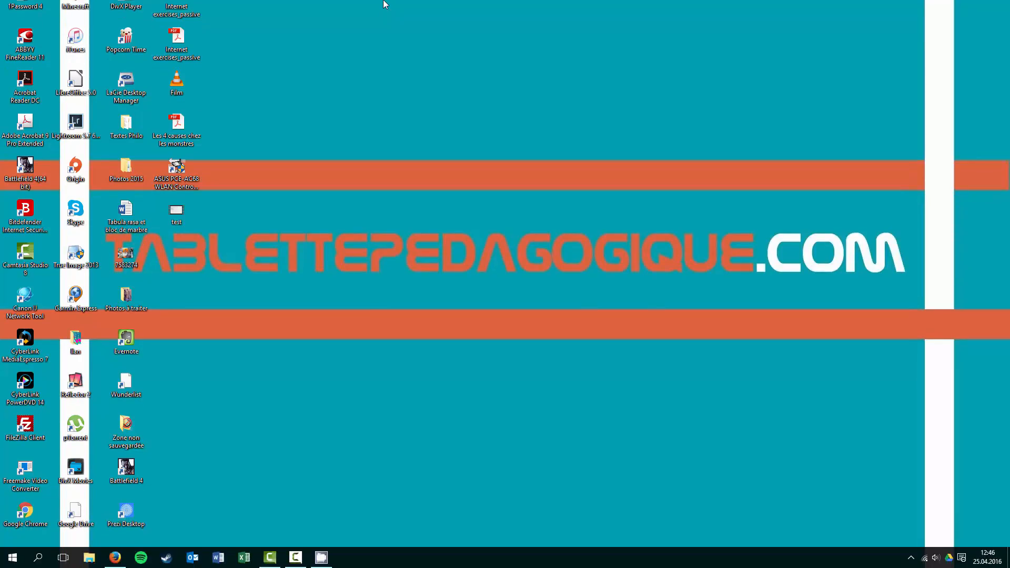
{"action": "left_click", "coordinate": [910, 558]}
{"action": "right_click", "coordinate": [916, 534]}
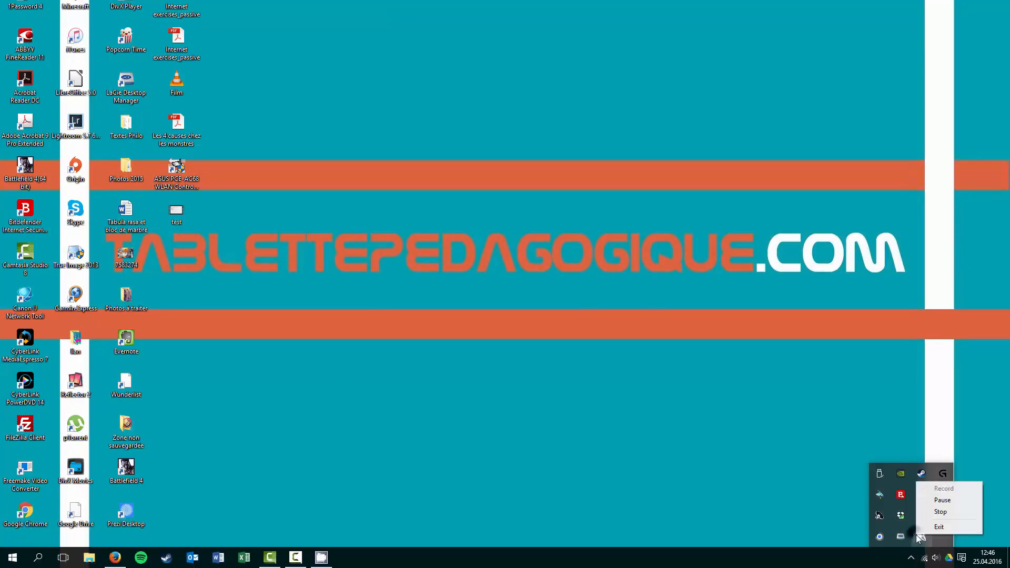
{"action": "left_click", "coordinate": [932, 516]}
{"action": "right_click", "coordinate": [922, 535]}
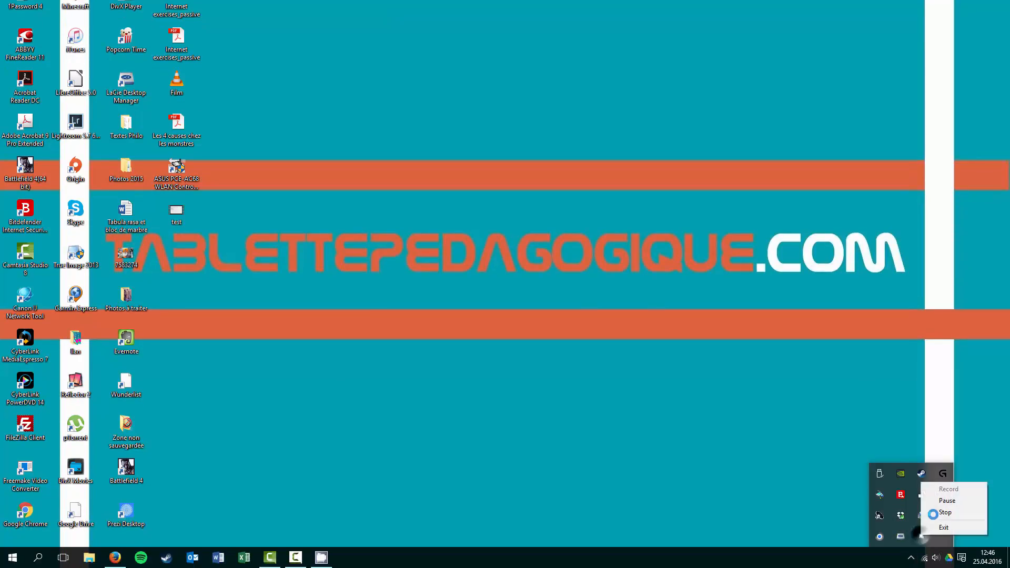
{"action": "left_click", "coordinate": [943, 514]}
{"action": "right_click", "coordinate": [923, 532]}
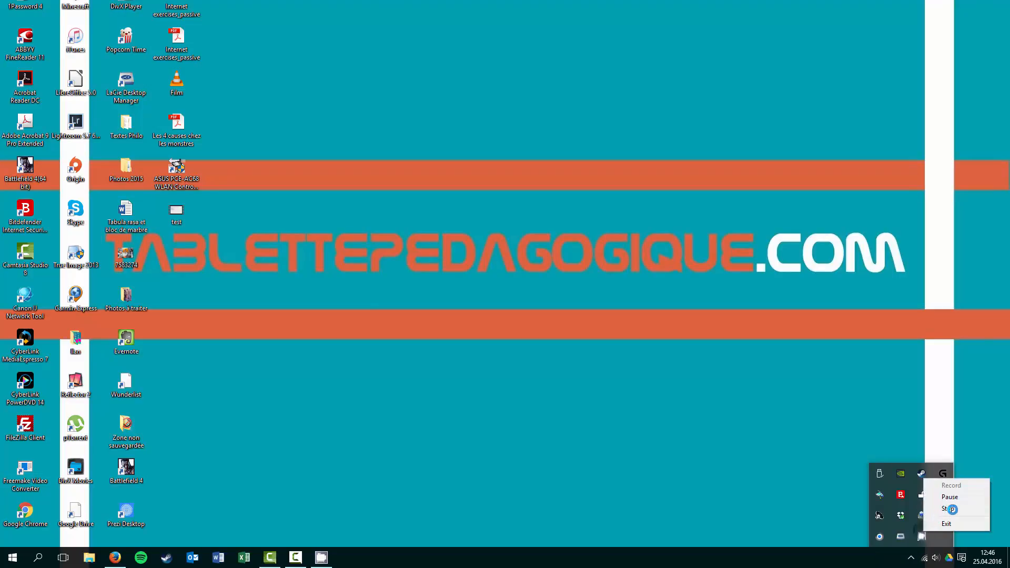
{"action": "left_click", "coordinate": [948, 508]}
{"action": "left_click", "coordinate": [912, 559]}
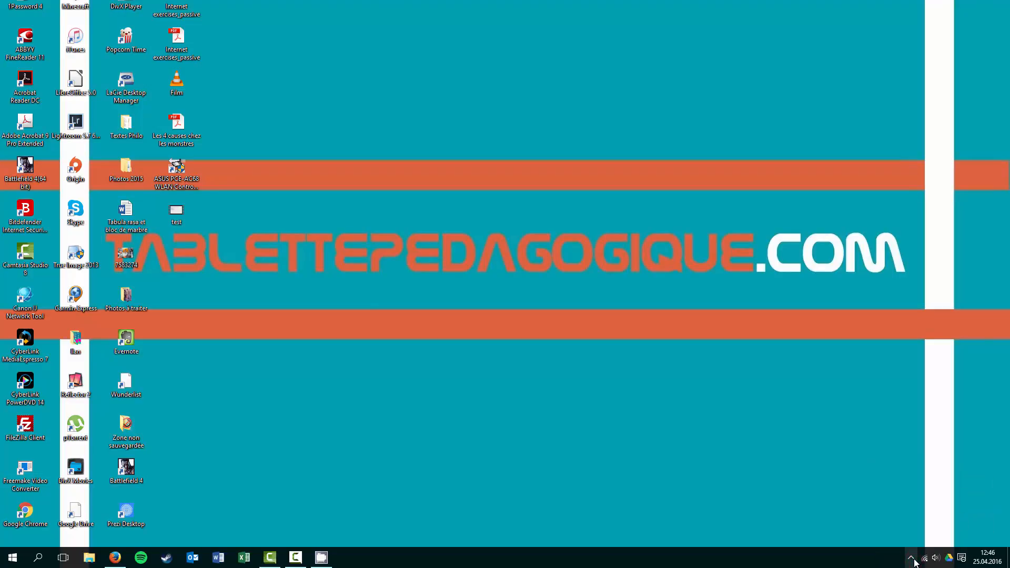
{"action": "left_click", "coordinate": [912, 559]}
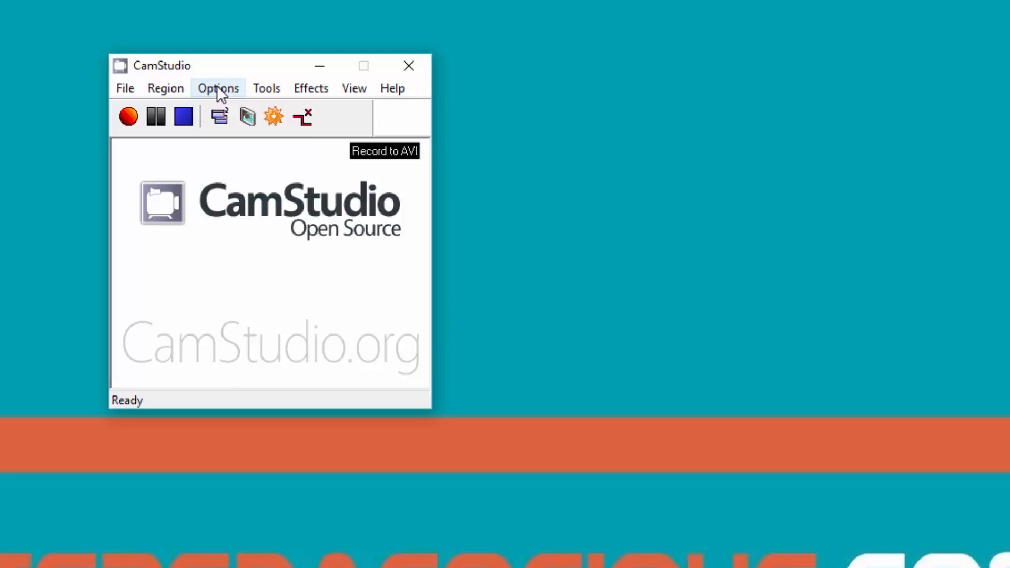
Step: Review the keyboard shortcuts for recording and layouts in the program options, and close them without changes
{"action": "left_click", "coordinate": [218, 88]}
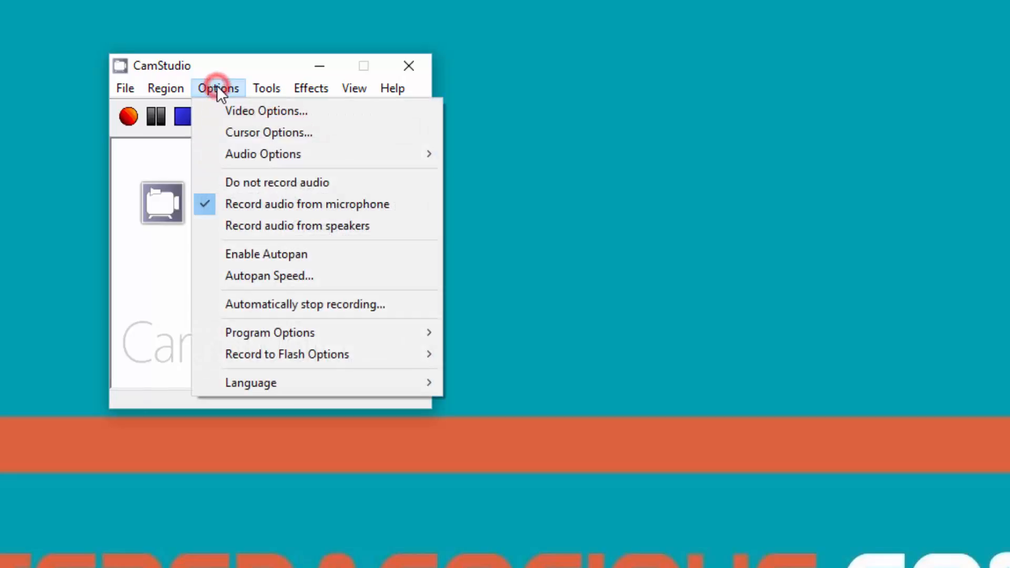
{"action": "mouse_move", "coordinate": [307, 333]}
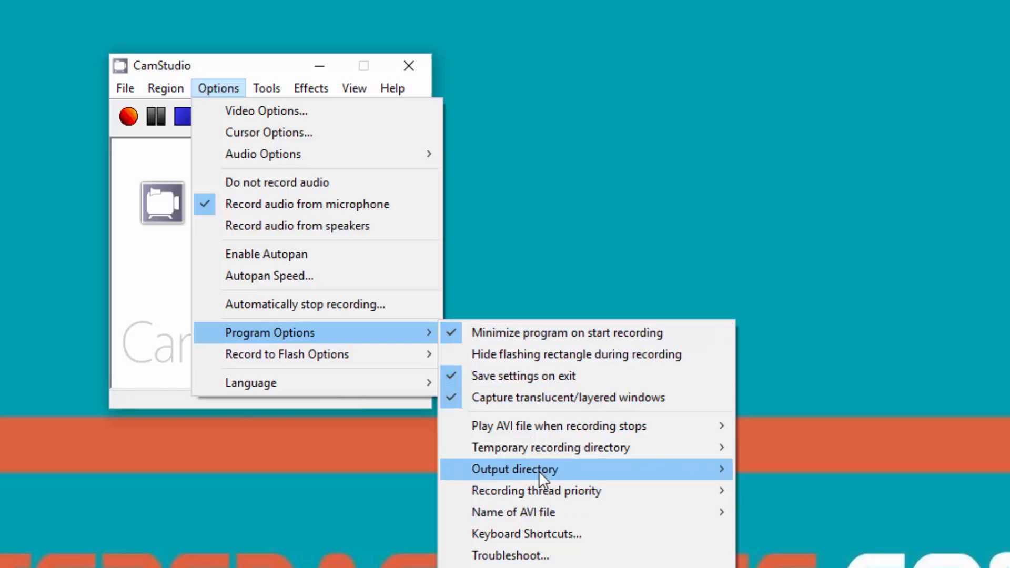
{"action": "left_click", "coordinate": [531, 532]}
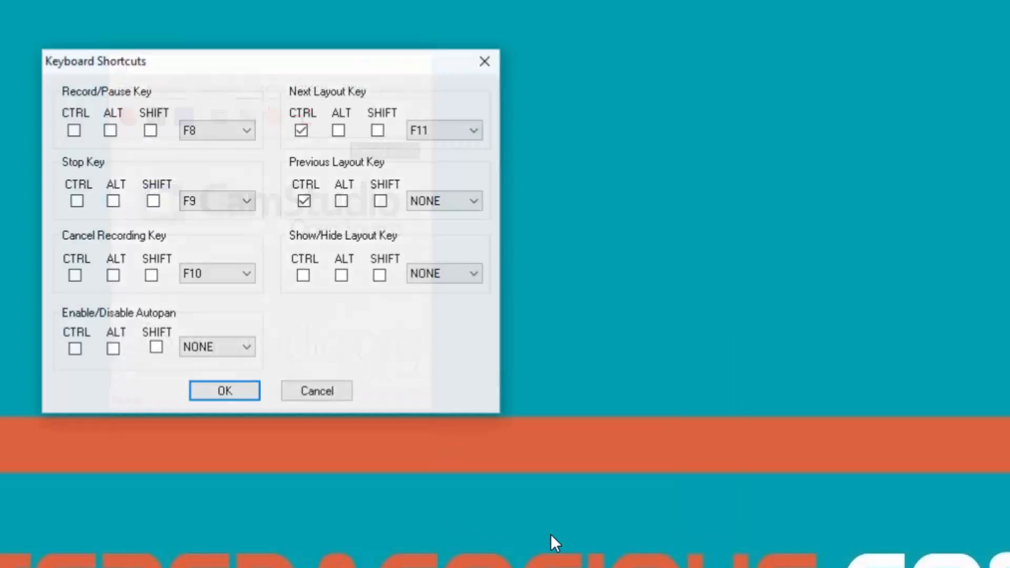
{"action": "left_click_drag", "start_coordinate": [371, 44], "coordinate": [413, 312]}
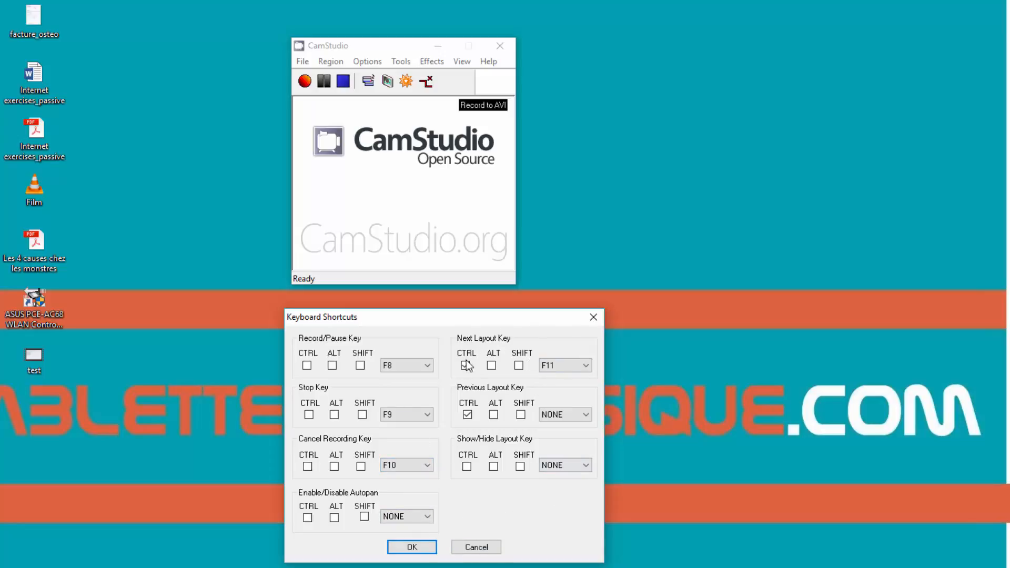
{"action": "left_click", "coordinate": [486, 548]}
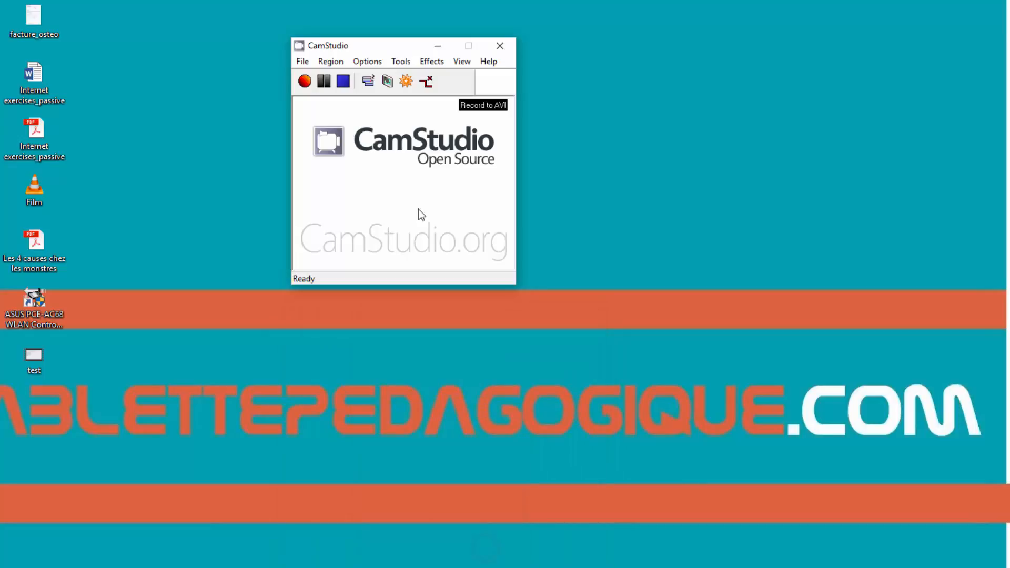
Step: Look at the available interface languages
{"action": "left_click", "coordinate": [373, 62]}
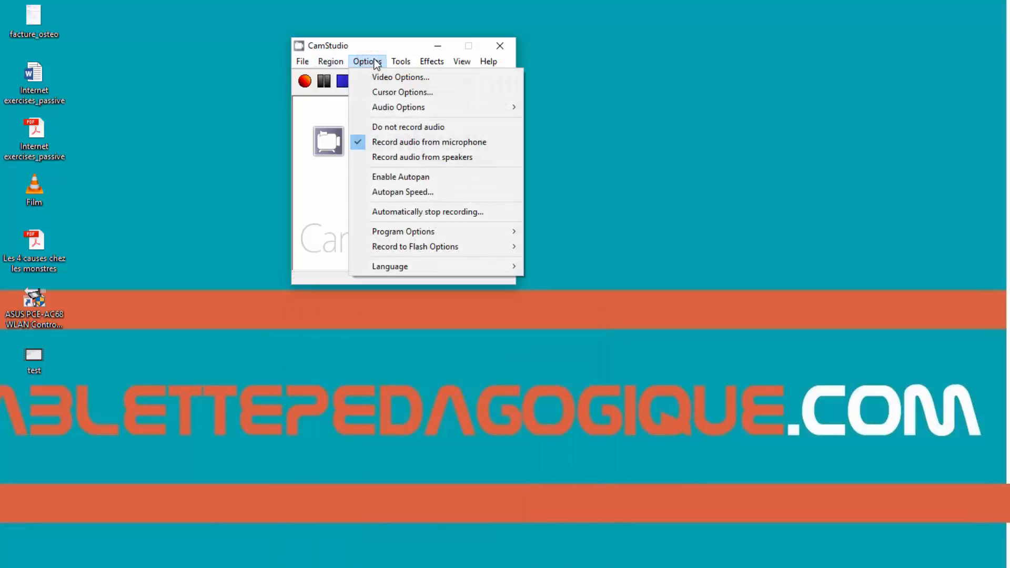
{"action": "mouse_move", "coordinate": [418, 268]}
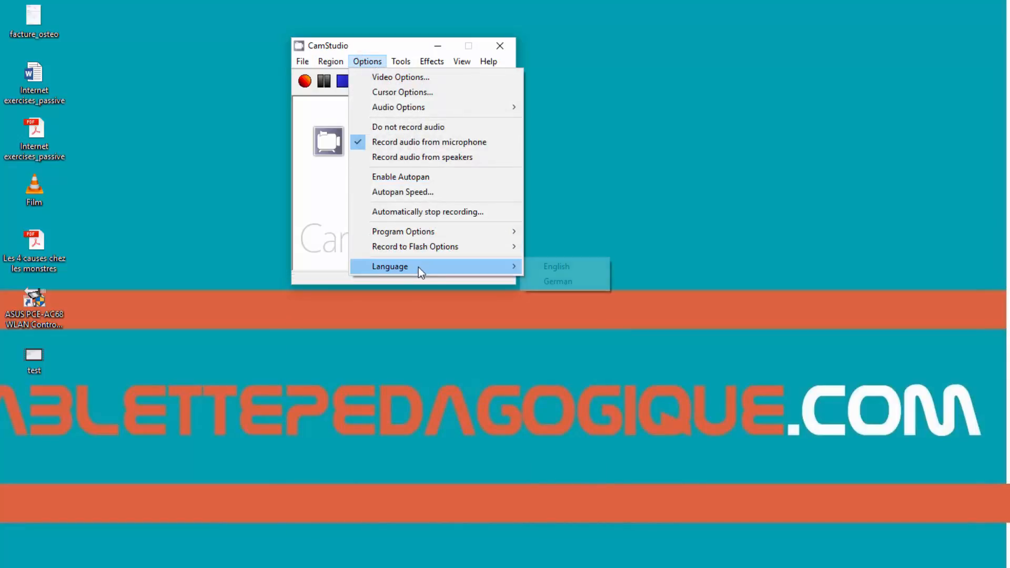
{"action": "left_click", "coordinate": [574, 280]}
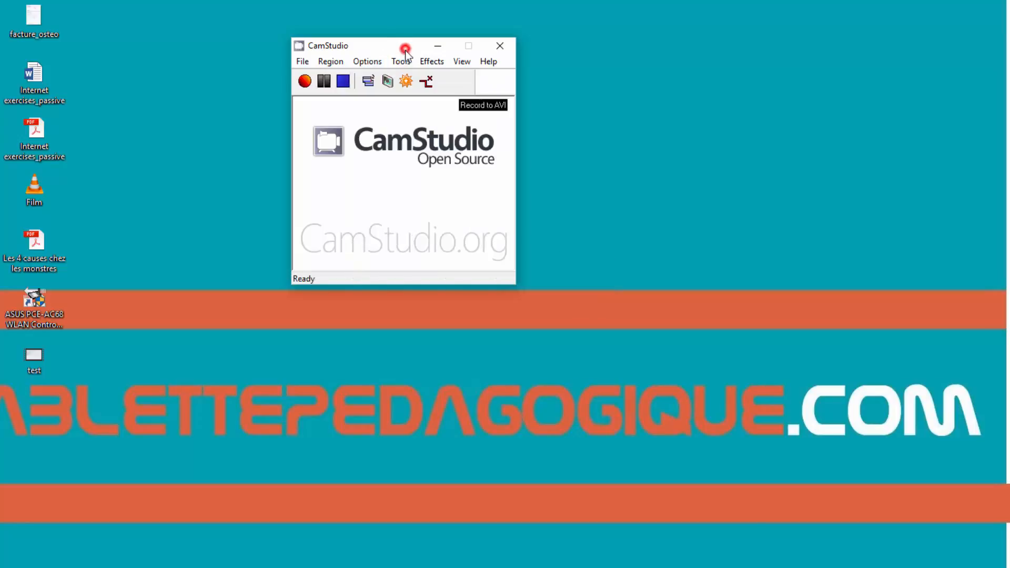
Step: Open the Screen Annotations tool and bring its shapes list to the front
{"action": "left_click", "coordinate": [401, 61]}
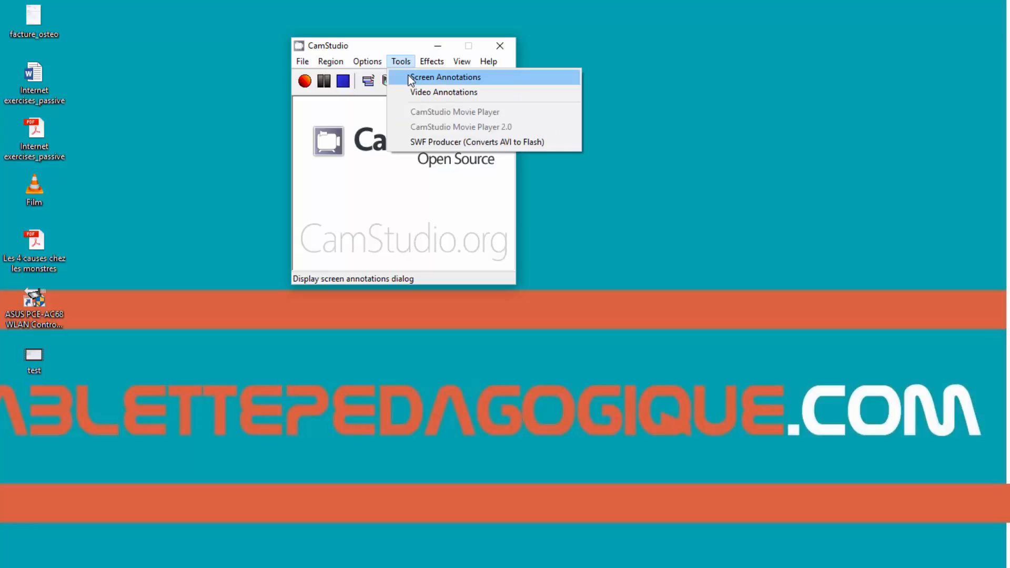
{"action": "left_click", "coordinate": [409, 78]}
{"action": "left_click", "coordinate": [405, 62]}
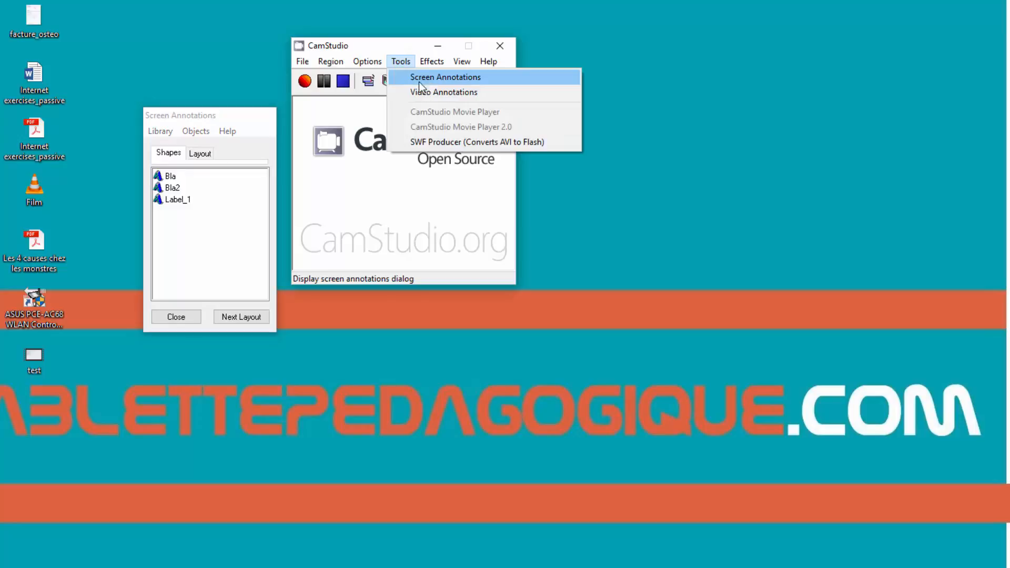
{"action": "left_click", "coordinate": [246, 242]}
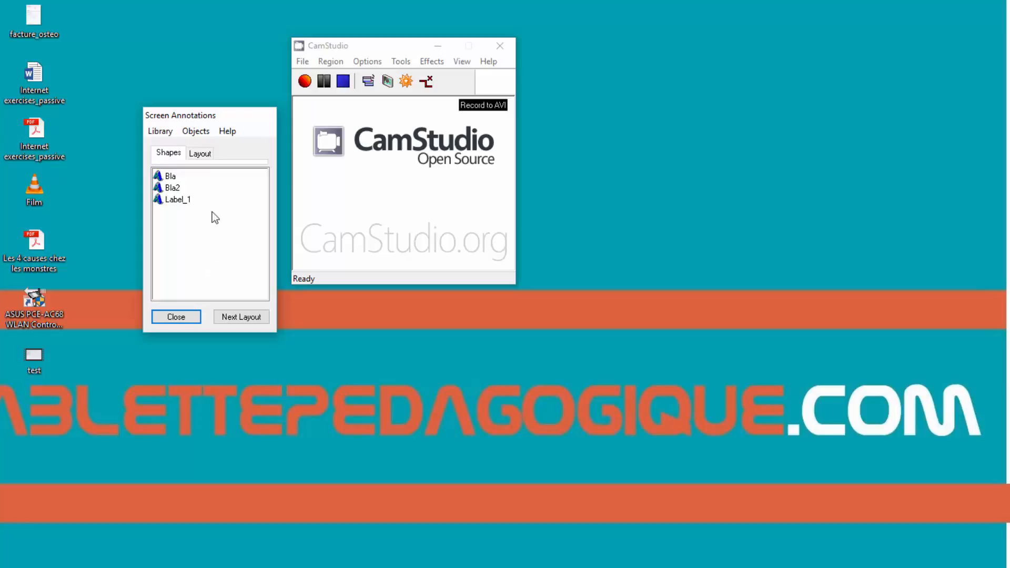
Step: Create a new blank-image annotation shape named "Essai 1" with the text "Bonjour tout le monde"
{"action": "right_click", "coordinate": [189, 238]}
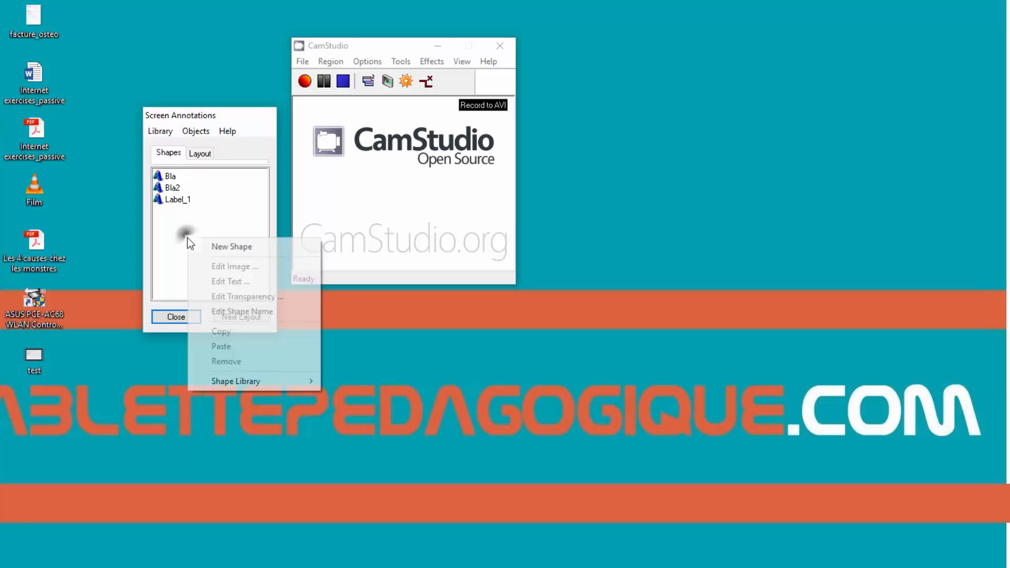
{"action": "left_click", "coordinate": [216, 248]}
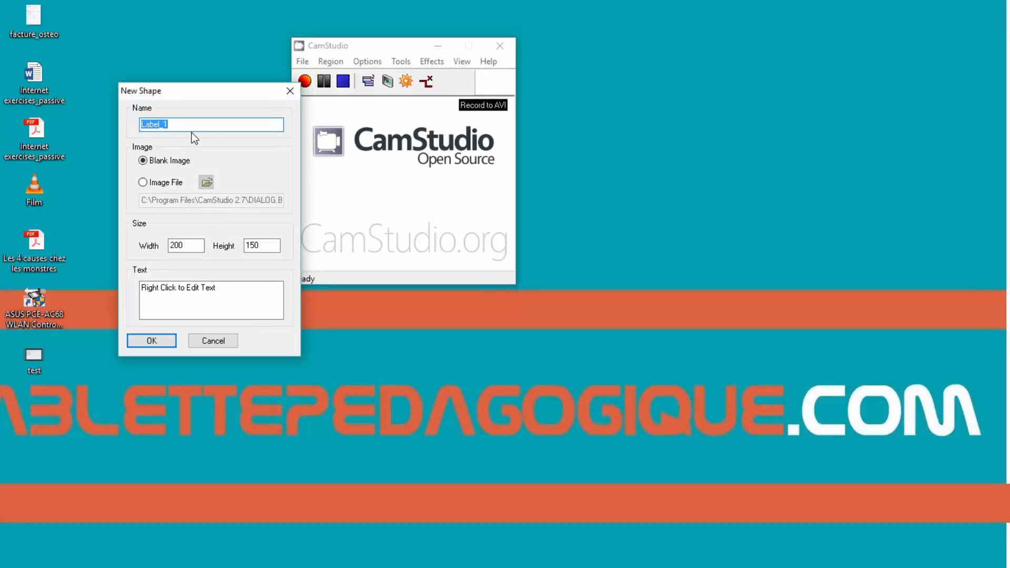
{"action": "type", "text": "Essai 1"}
{"action": "double_click", "coordinate": [230, 289]}
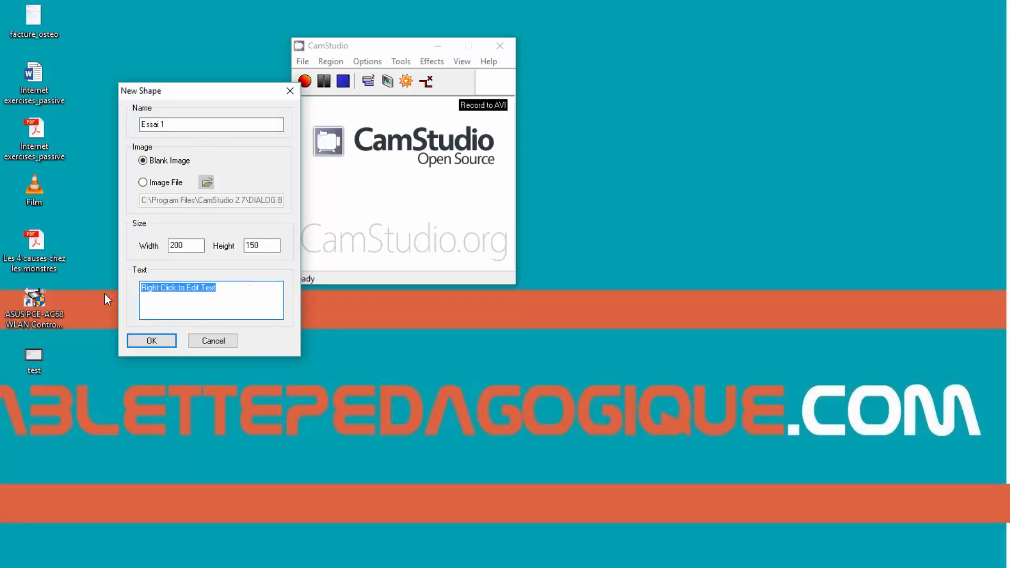
{"action": "type", "text": "Bonjour tout"}
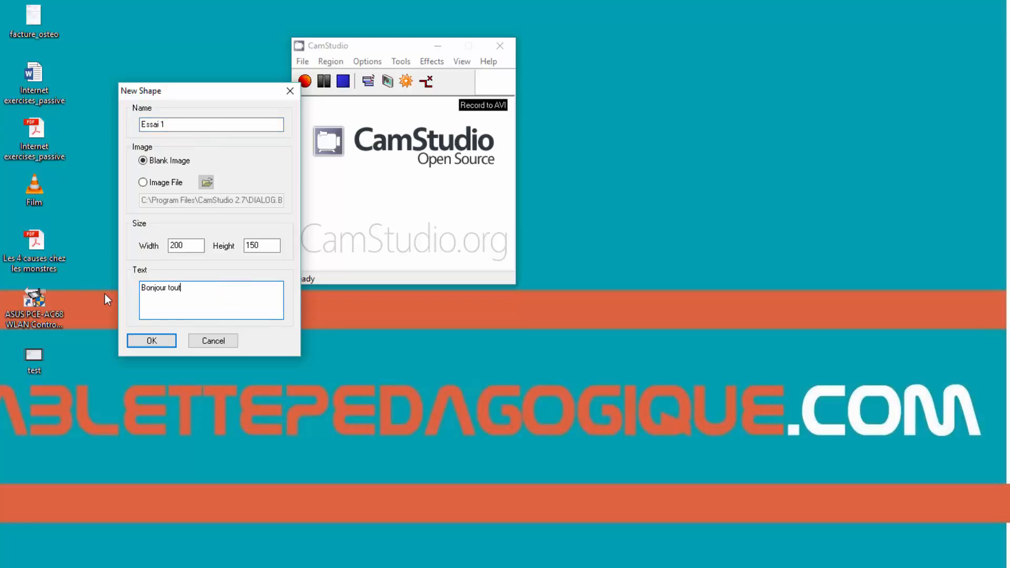
{"action": "type", "text": " le monde"}
{"action": "left_click", "coordinate": [152, 341]}
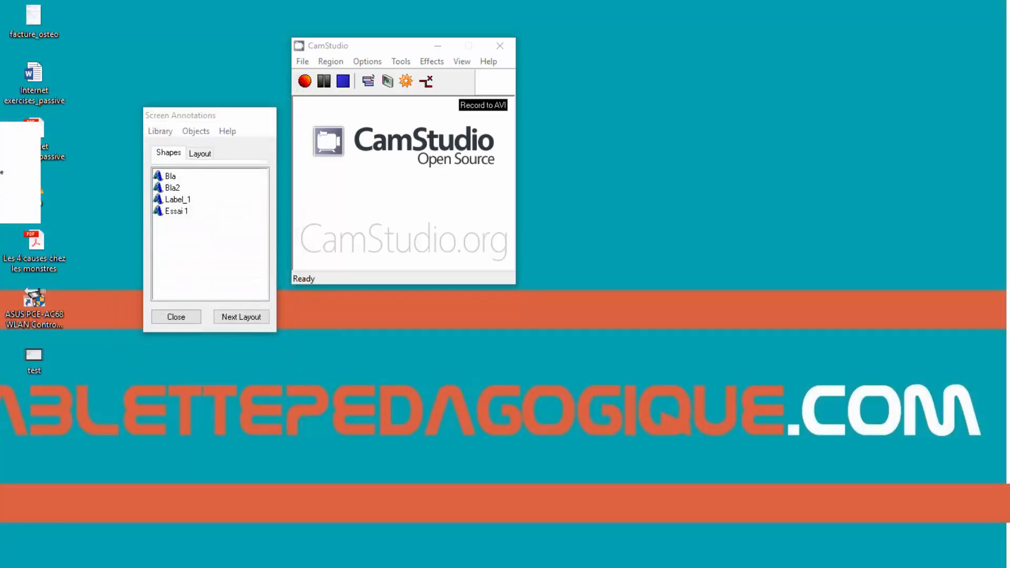
Step: Move the "Bonjour tout le monde" annotation to the empty desktop area beside the main window and select Essai 1 among the shapes
{"action": "mouse_move", "coordinate": [6, 173]}
{"action": "left_mouse_down"}
{"action": "mouse_move", "coordinate": [79, 248]}
{"action": "mouse_move", "coordinate": [481, 488]}
{"action": "mouse_move", "coordinate": [563, 390]}
{"action": "mouse_move", "coordinate": [622, 276]}
{"action": "mouse_move", "coordinate": [622, 223]}
{"action": "left_mouse_up"}
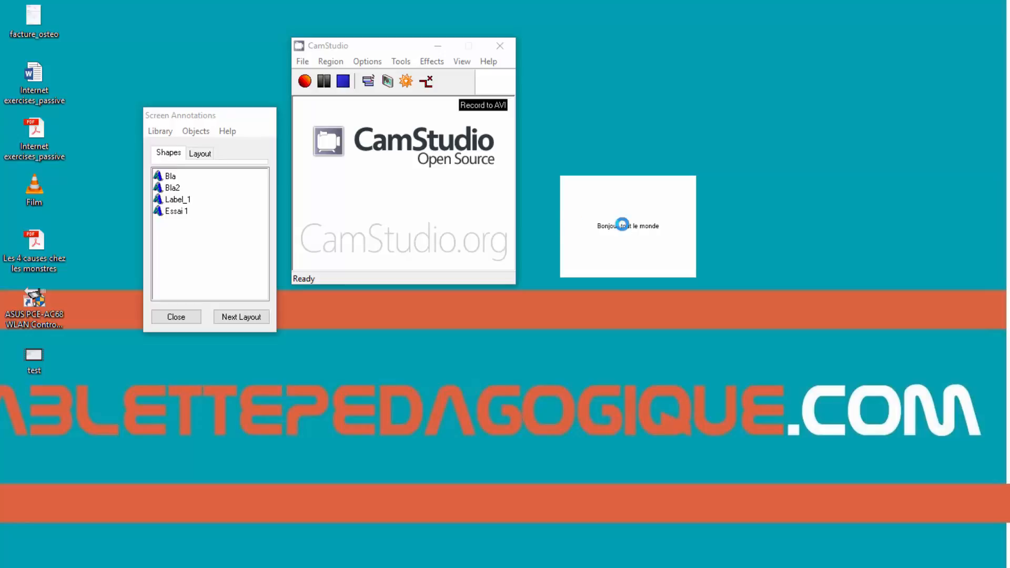
{"action": "left_click", "coordinate": [174, 212]}
{"action": "left_click", "coordinate": [179, 199]}
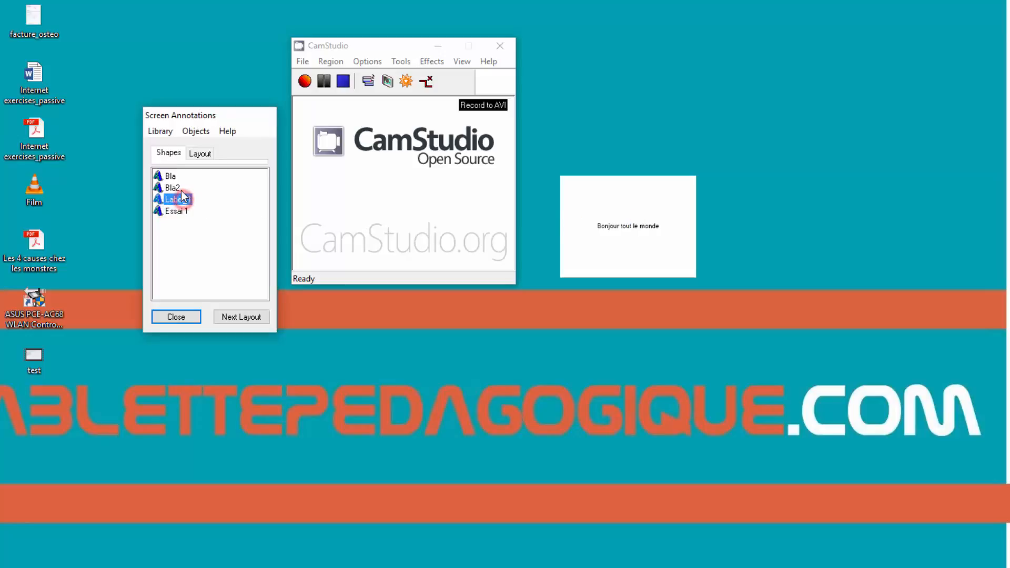
{"action": "left_click", "coordinate": [176, 211]}
Step: Format the "Bonjour tout le monde" annotation text in Arial Rounded MT, style Gras, size 24
{"action": "right_click", "coordinate": [626, 216]}
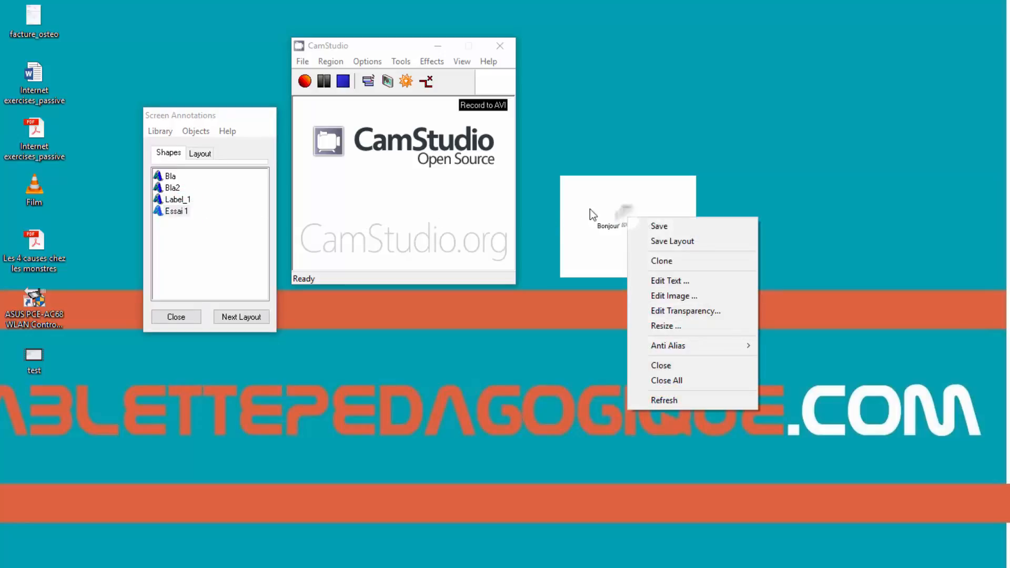
{"action": "left_click", "coordinate": [671, 280]}
{"action": "left_click", "coordinate": [178, 258]}
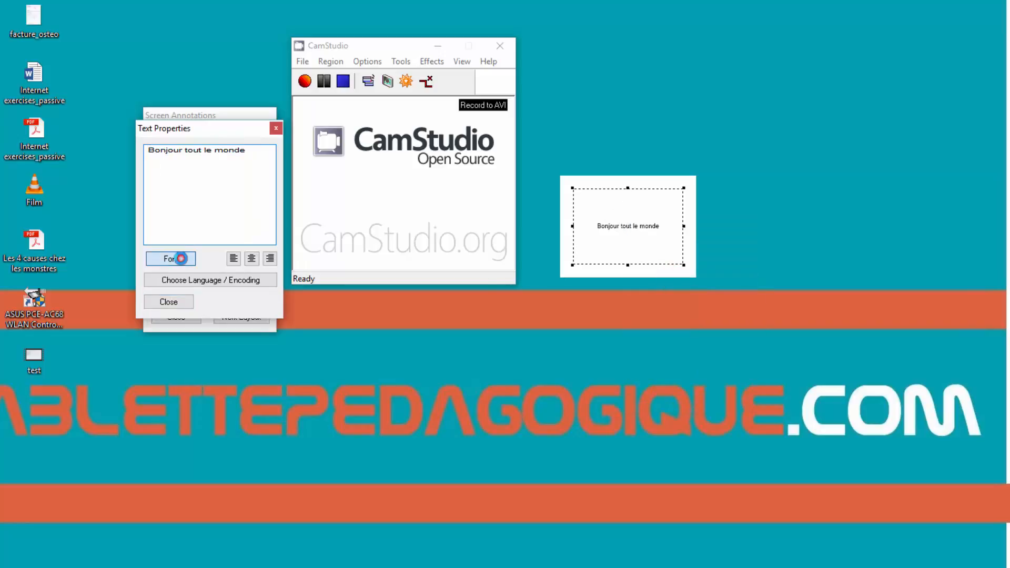
{"action": "left_click", "coordinate": [103, 171]}
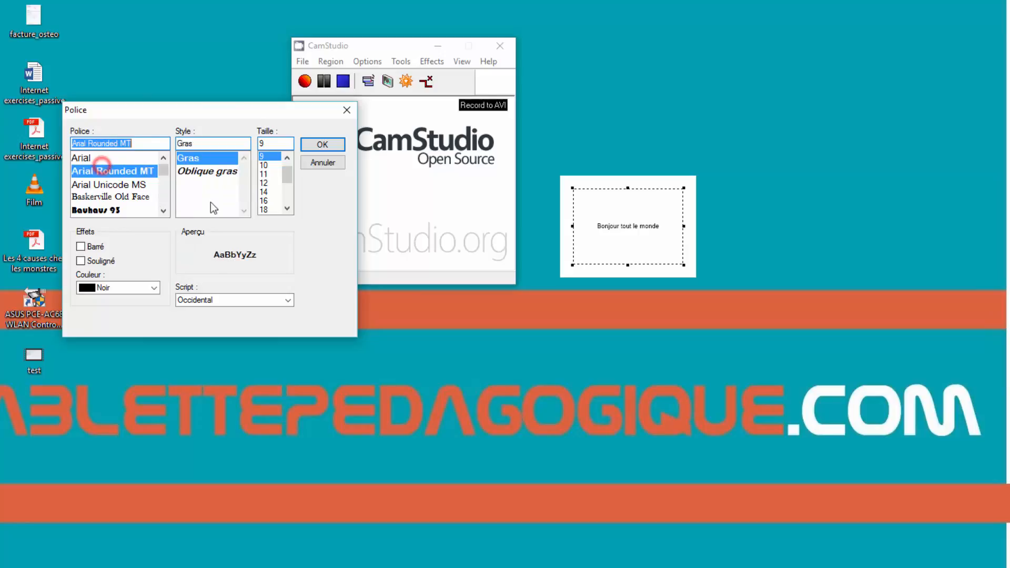
{"action": "left_click", "coordinate": [267, 209]}
{"action": "left_click_drag", "start_coordinate": [287, 172], "coordinate": [287, 183]}
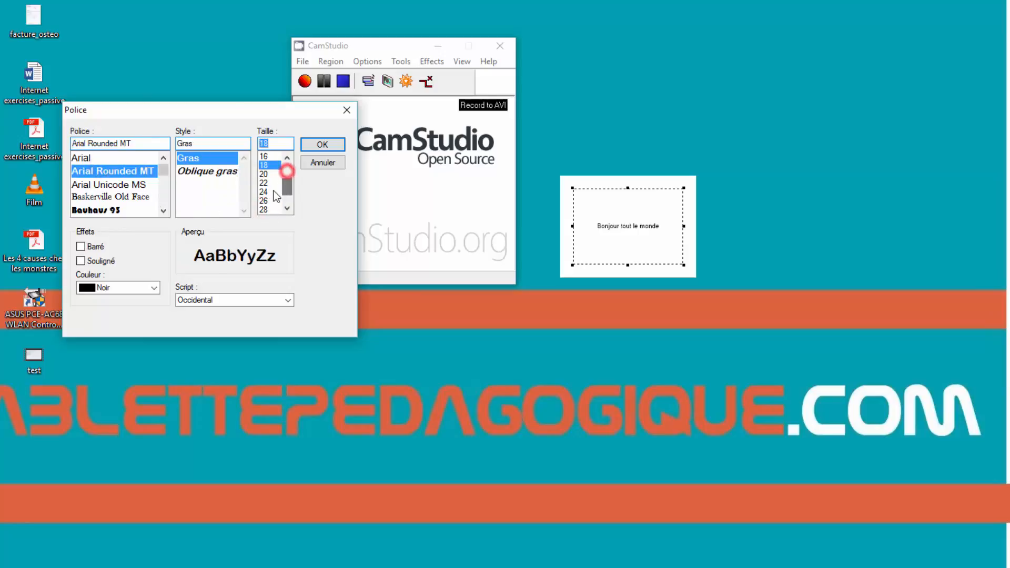
{"action": "left_click", "coordinate": [269, 191]}
{"action": "left_click", "coordinate": [321, 147]}
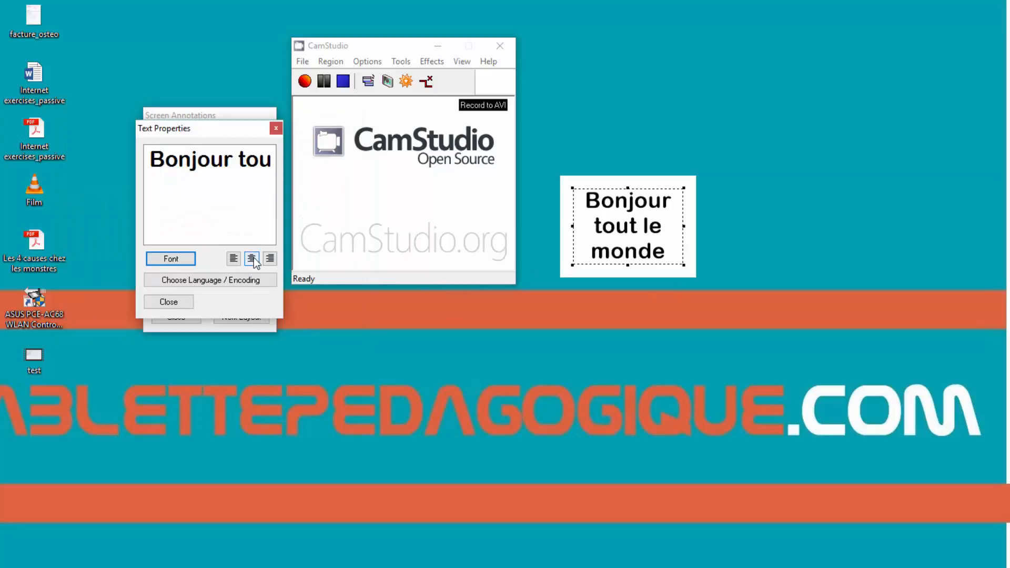
{"action": "left_click", "coordinate": [161, 303]}
Step: Cut out the annotation's image with a pre-defined shape, trying Ellipse before choosing Rectangle
{"action": "right_click", "coordinate": [623, 237]}
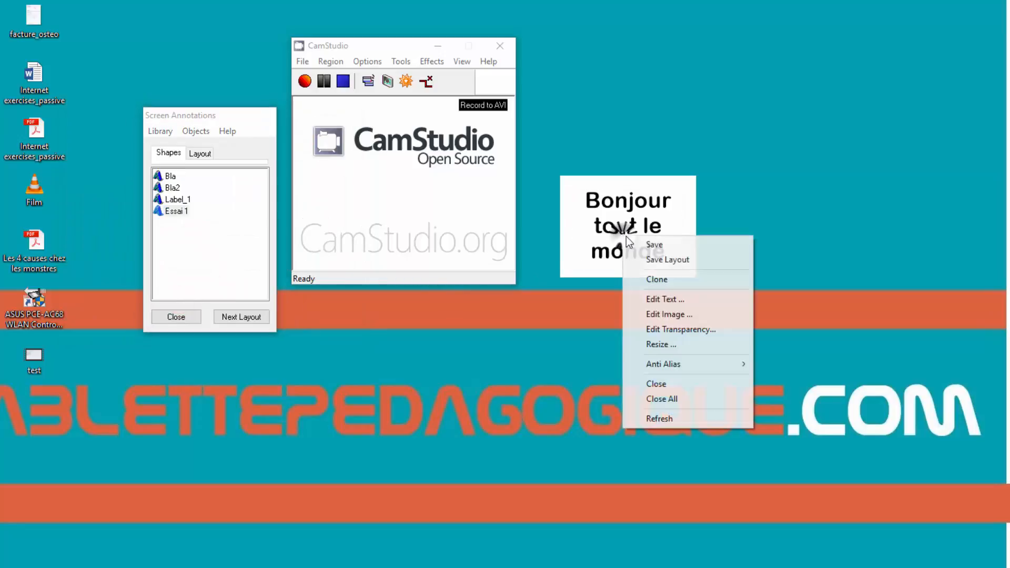
{"action": "left_click", "coordinate": [717, 316]}
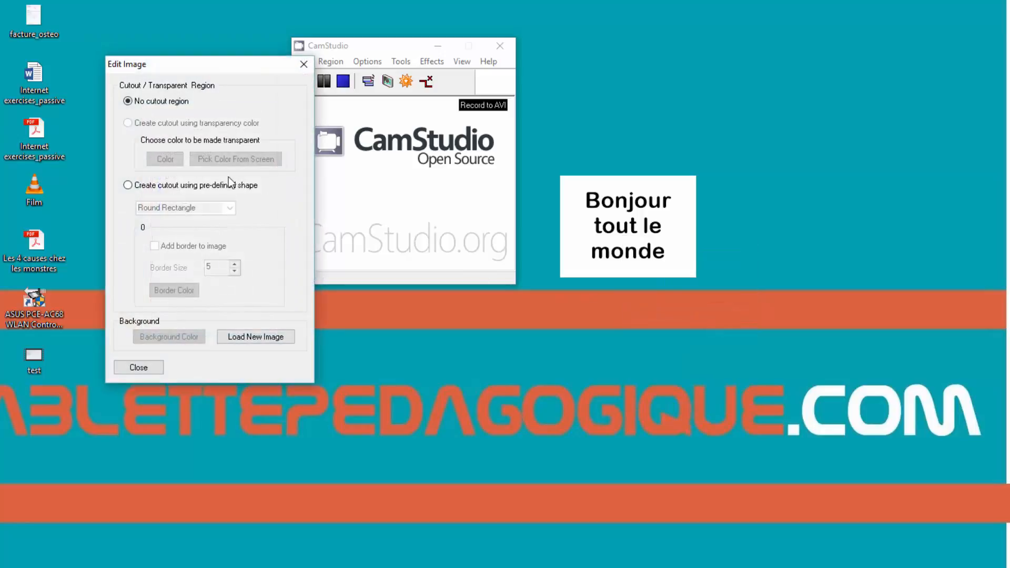
{"action": "left_click", "coordinate": [126, 185]}
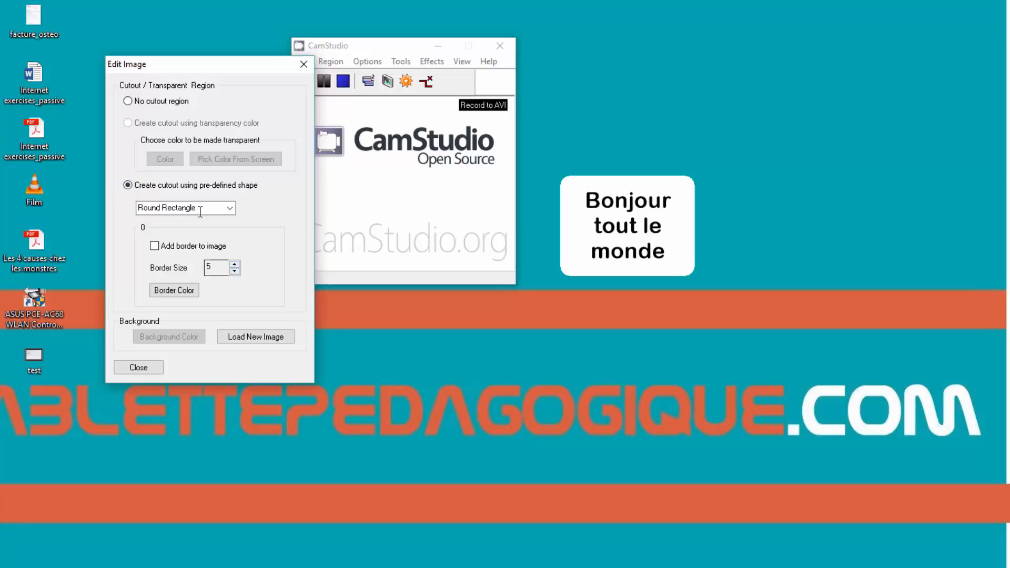
{"action": "left_click", "coordinate": [230, 208]}
{"action": "left_click", "coordinate": [211, 229]}
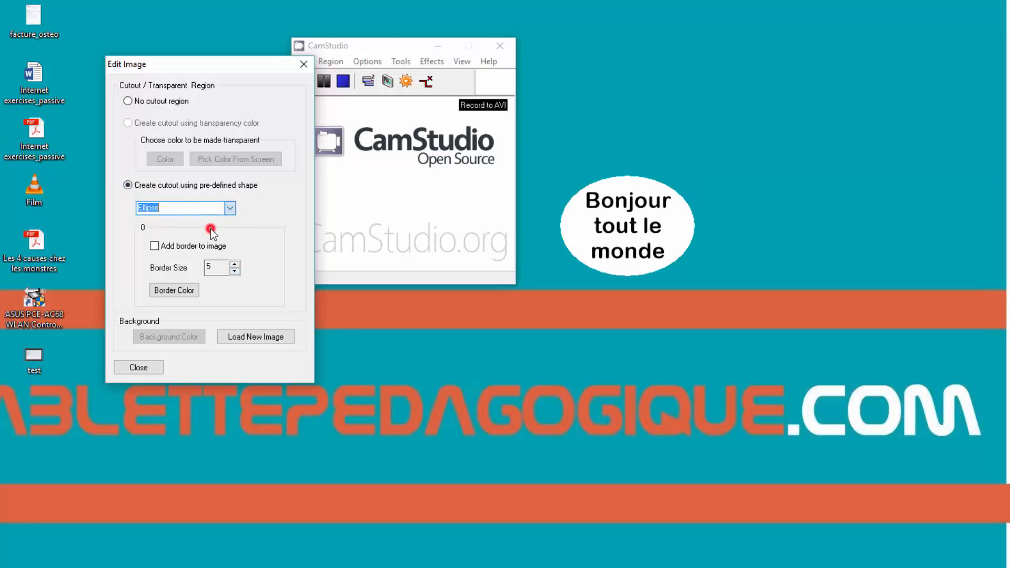
{"action": "left_click", "coordinate": [224, 210]}
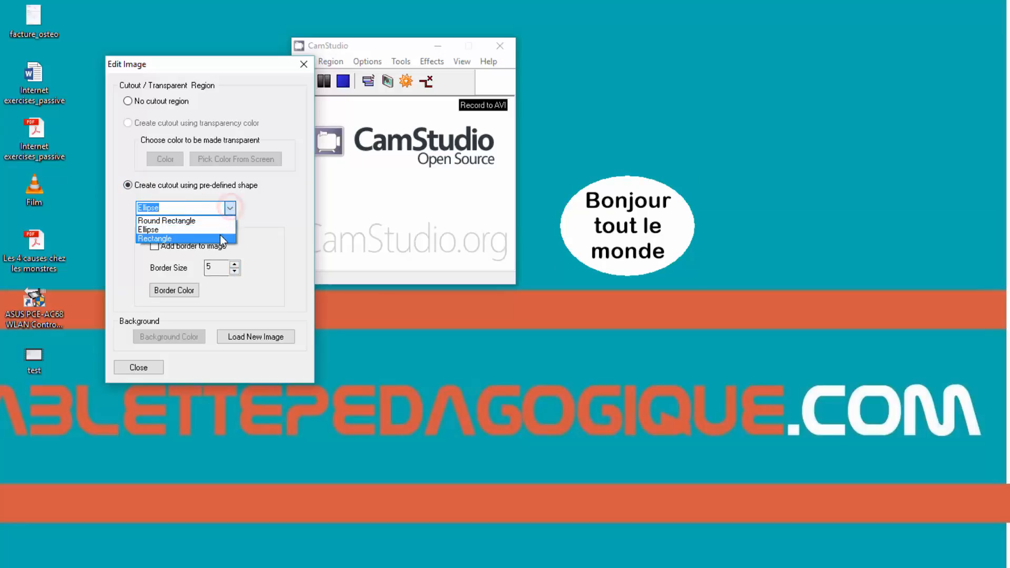
{"action": "left_click", "coordinate": [220, 235]}
Step: Add a border of size 9 to the annotation image and colour it orange
{"action": "left_click", "coordinate": [236, 265]}
{"action": "left_click", "coordinate": [235, 264]}
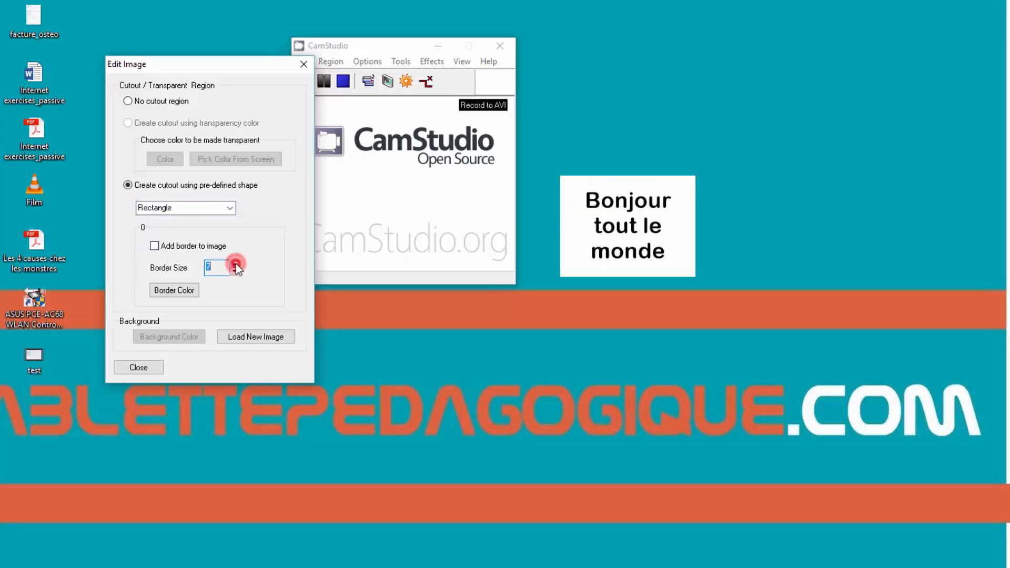
{"action": "left_click", "coordinate": [235, 265]}
{"action": "left_click", "coordinate": [154, 246]}
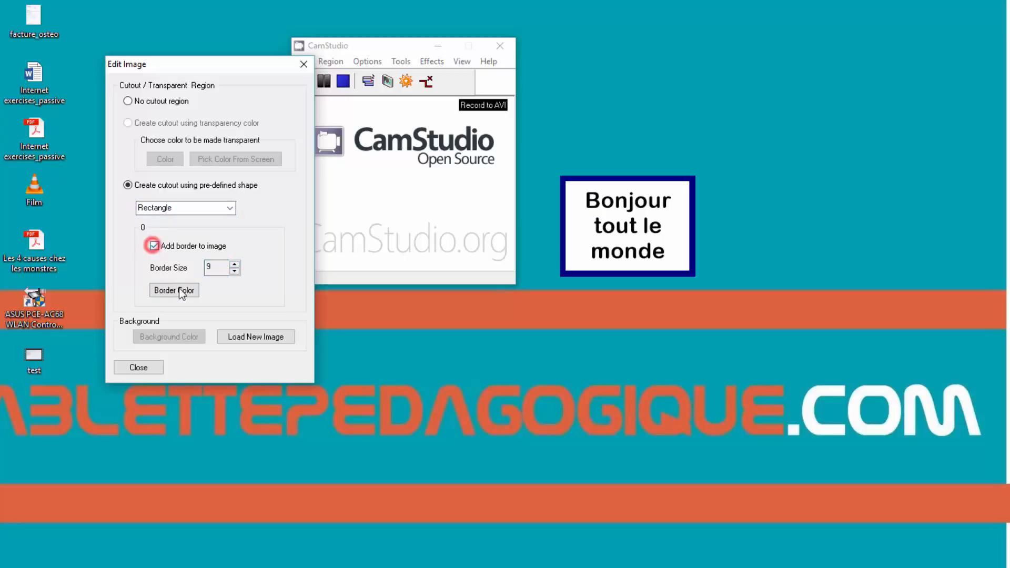
{"action": "left_click", "coordinate": [185, 292]}
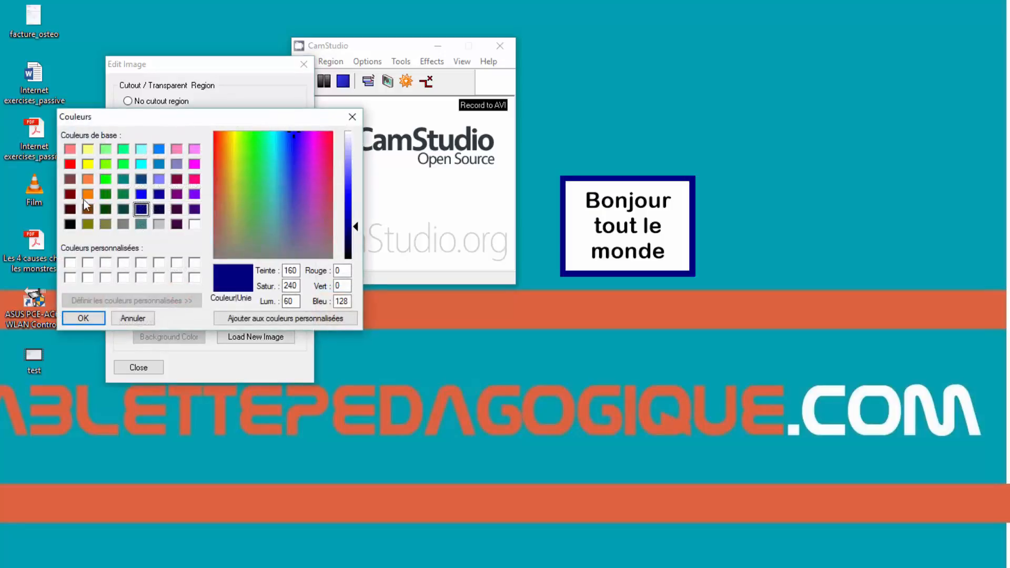
{"action": "left_click", "coordinate": [84, 197]}
{"action": "left_click", "coordinate": [83, 318]}
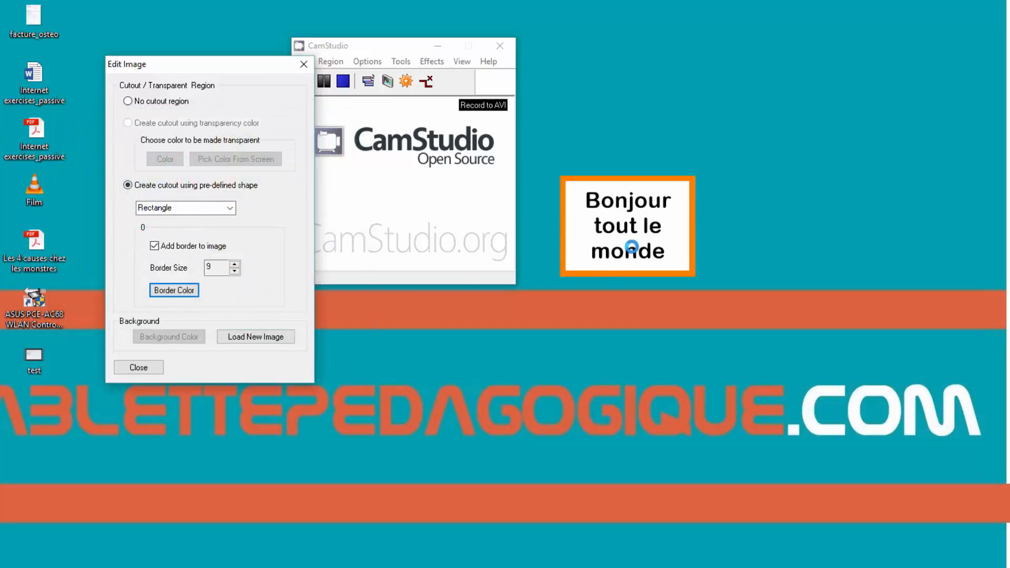
Step: Move the orange-bordered annotation farther from the main window and finish editing its image
{"action": "left_click_drag", "start_coordinate": [636, 227], "coordinate": [723, 194]}
{"action": "right_click", "coordinate": [723, 196]}
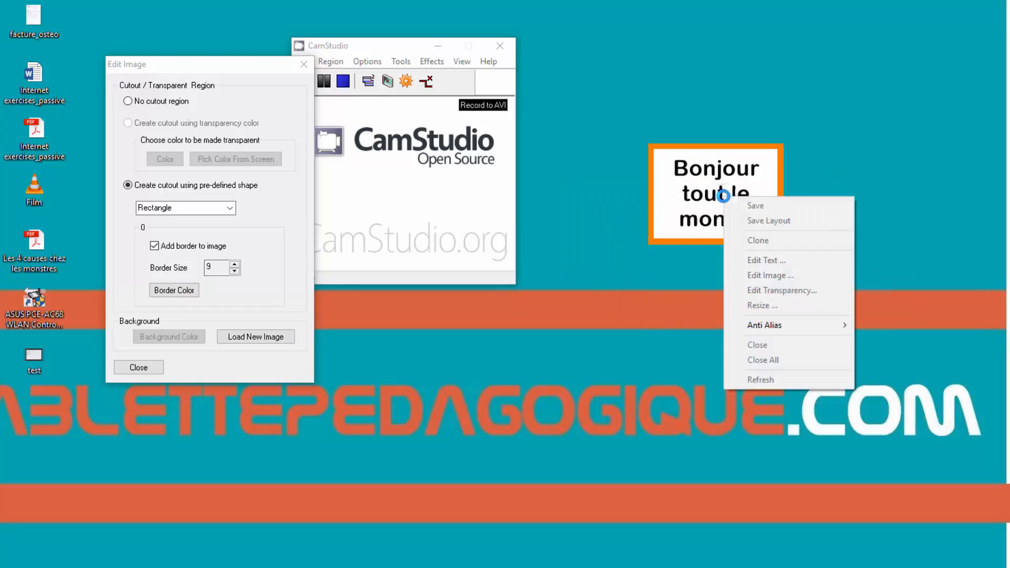
{"action": "left_click", "coordinate": [702, 232]}
{"action": "right_click", "coordinate": [699, 213]}
{"action": "left_click", "coordinate": [656, 253]}
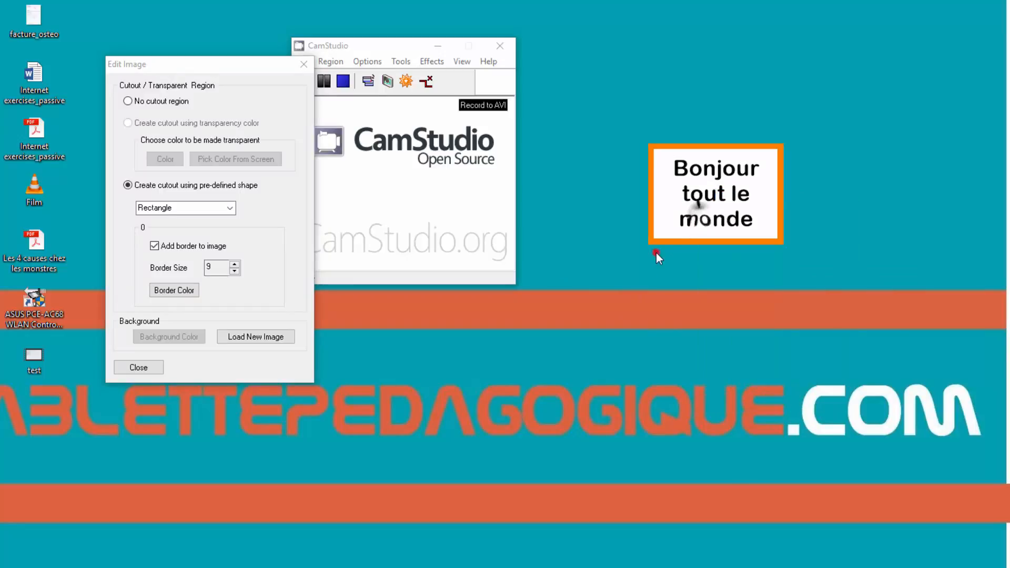
{"action": "left_click", "coordinate": [124, 371]}
{"action": "right_click", "coordinate": [690, 198]}
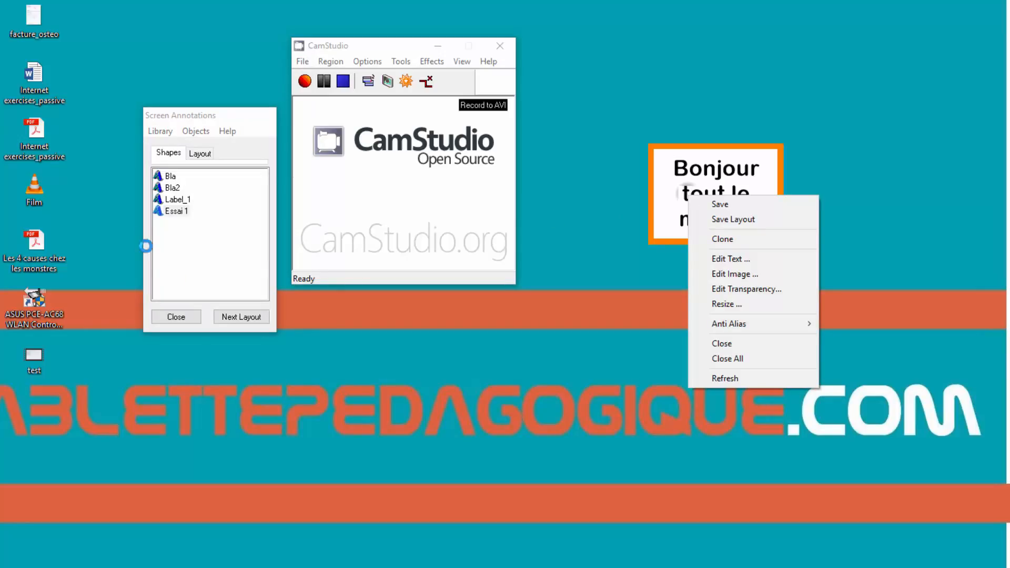
Step: Place the Label_1 shape beside the orange-bordered annotation and the Bla2 shape below them on the desktop
{"action": "left_click", "coordinate": [176, 200]}
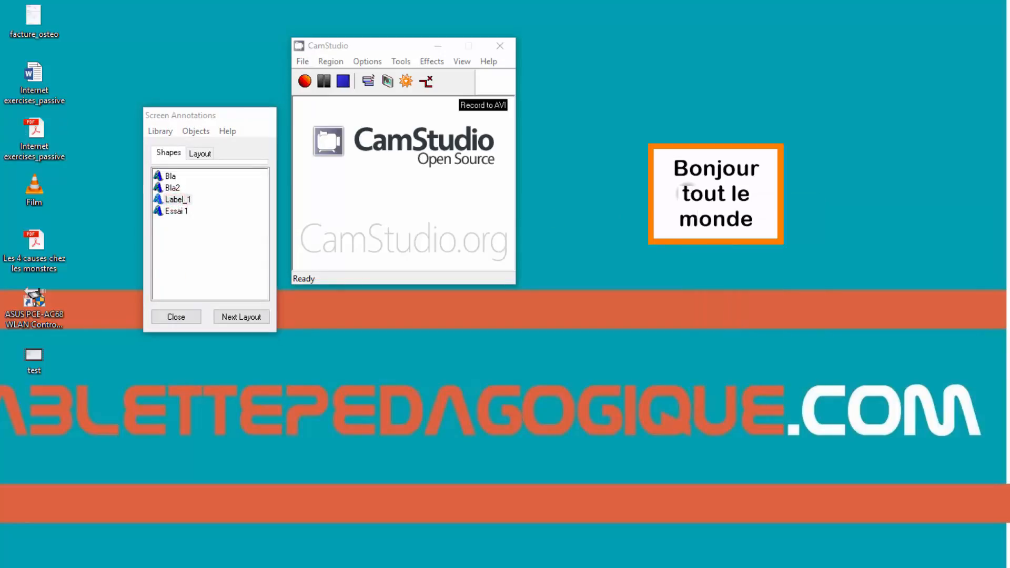
{"action": "left_click_drag", "start_coordinate": [175, 204], "coordinate": [931, 190]}
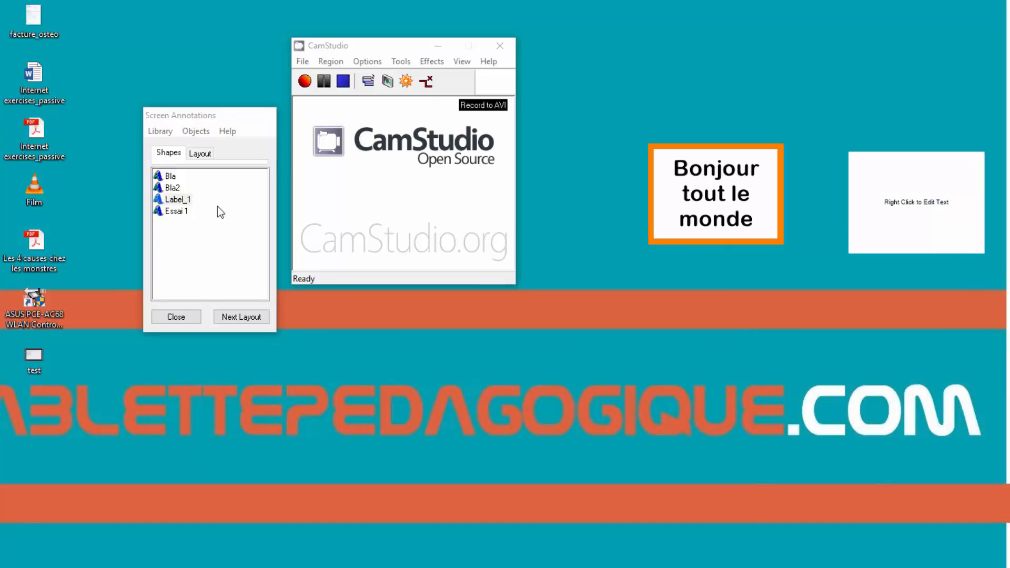
{"action": "mouse_move", "coordinate": [164, 188]}
{"action": "left_mouse_down"}
{"action": "mouse_move", "coordinate": [142, 153]}
{"action": "mouse_move", "coordinate": [722, 437]}
{"action": "mouse_move", "coordinate": [722, 421]}
{"action": "mouse_move", "coordinate": [710, 420]}
{"action": "left_mouse_up"}
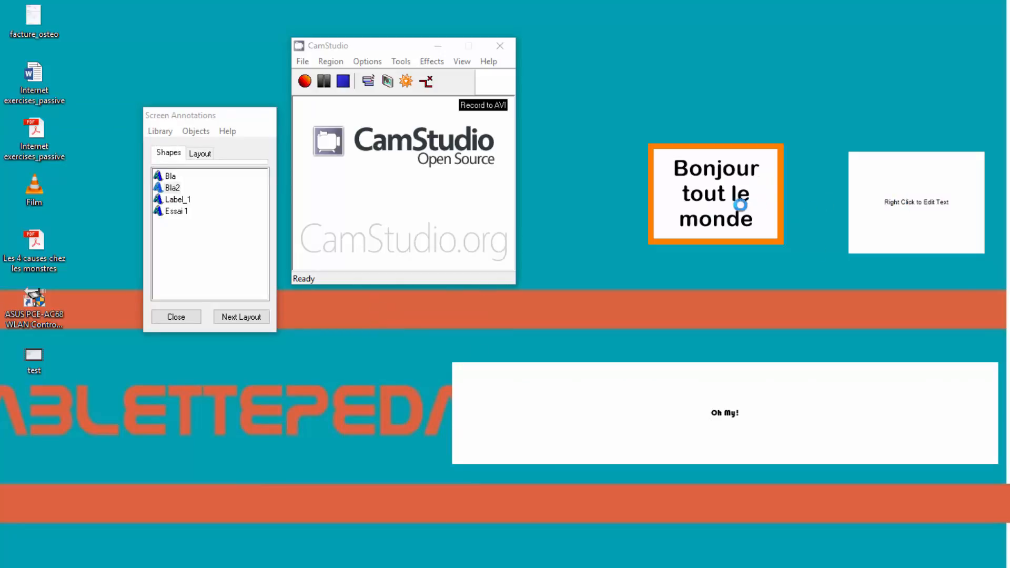
Step: Save the arrangement of the three displayed annotations as a layout
{"action": "right_click", "coordinate": [804, 209]}
{"action": "left_click", "coordinate": [733, 204]}
{"action": "right_click", "coordinate": [740, 205]}
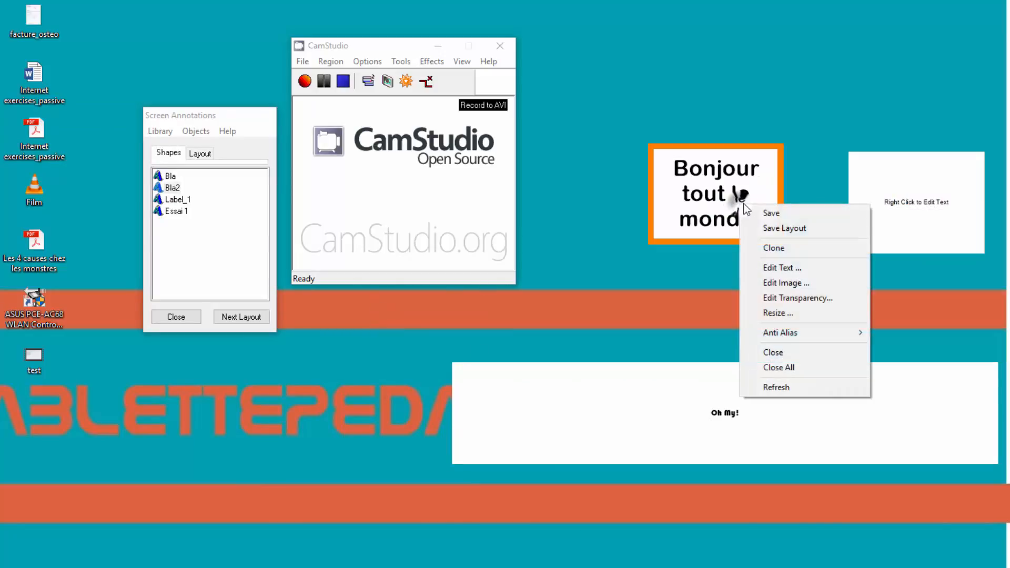
{"action": "left_click", "coordinate": [762, 228]}
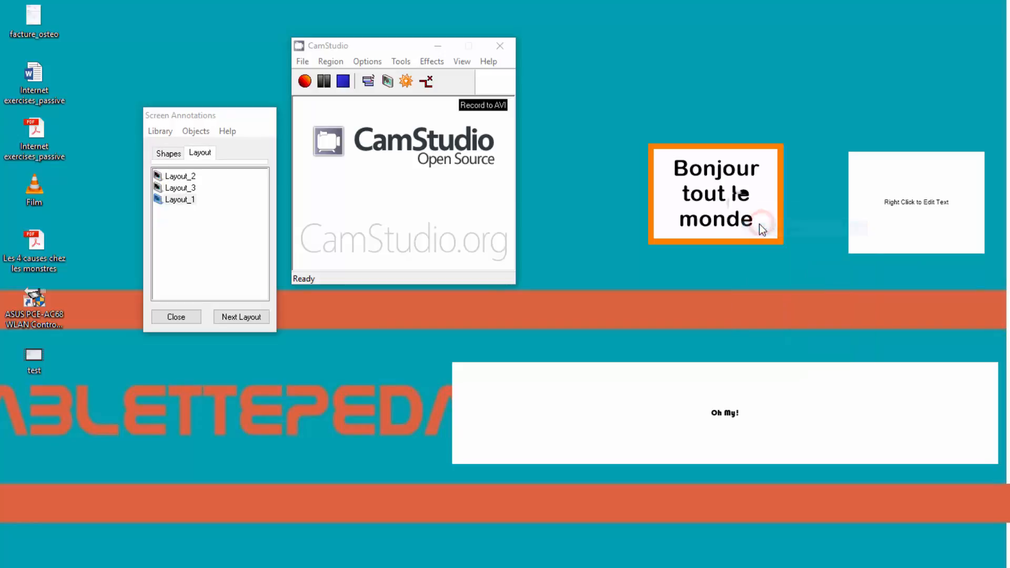
Step: Close the Screen Annotations tool and all annotations displayed on the desktop
{"action": "left_click", "coordinate": [179, 188]}
{"action": "left_click", "coordinate": [176, 317]}
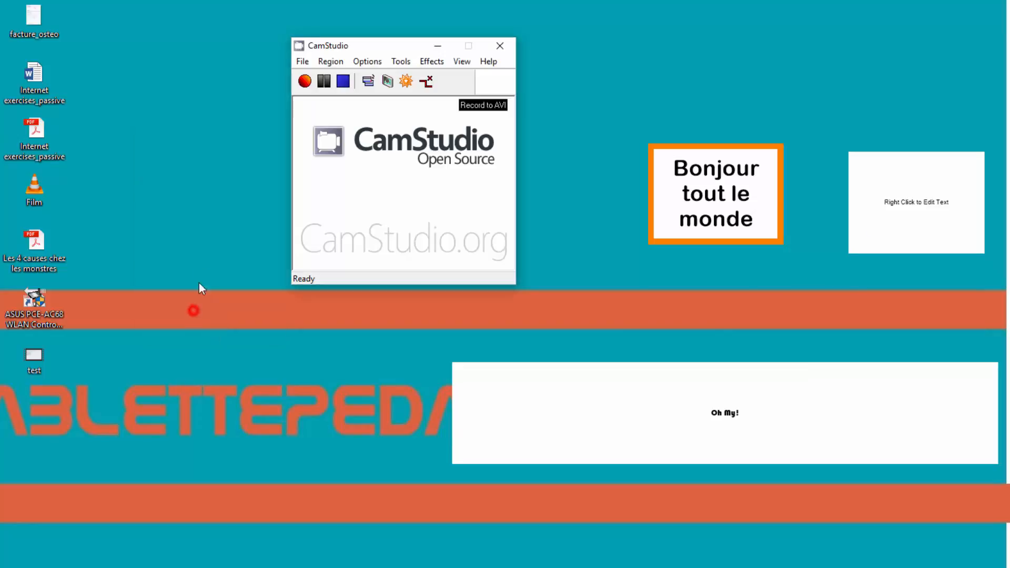
{"action": "right_click", "coordinate": [760, 187]}
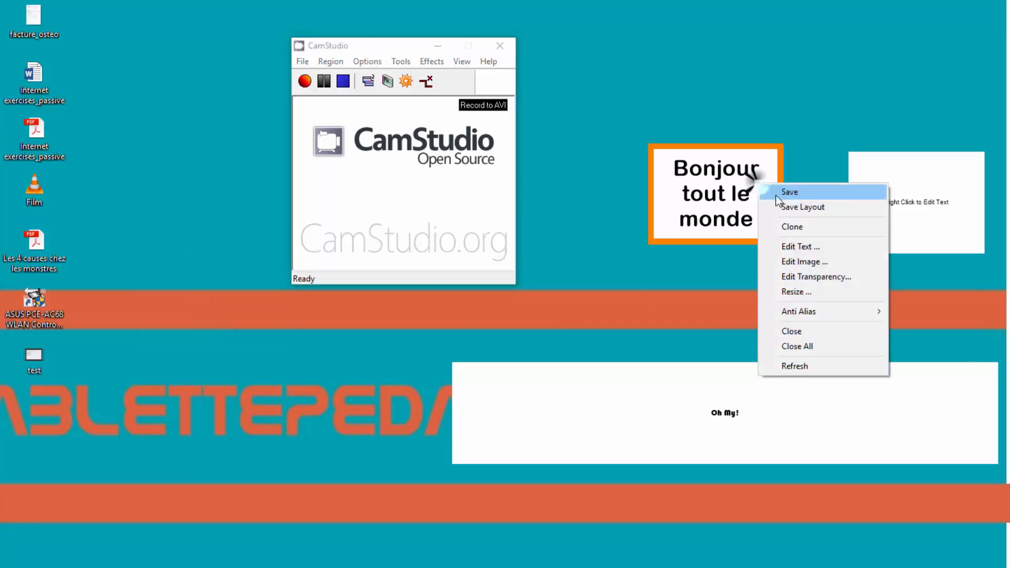
{"action": "left_click", "coordinate": [813, 347]}
Step: Reopen the Screen Annotations tool and display the saved Layout_1
{"action": "left_click", "coordinate": [387, 81]}
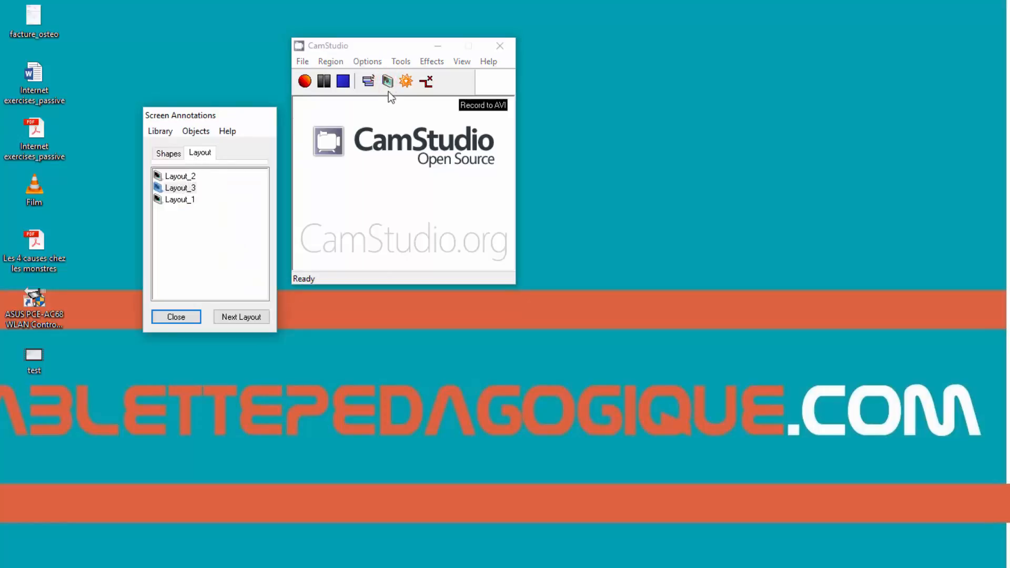
{"action": "left_click", "coordinate": [184, 198]}
{"action": "double_click", "coordinate": [183, 199]}
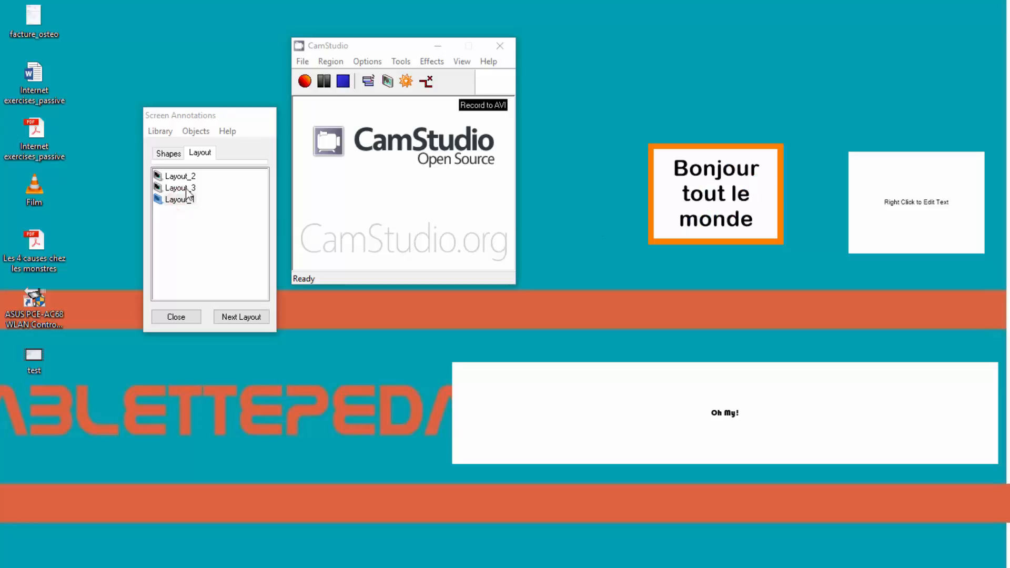
Step: Close the "Oh My!" annotation and display Layout_3 in place of Layout_1
{"action": "left_click", "coordinate": [243, 316]}
{"action": "right_click", "coordinate": [536, 391]}
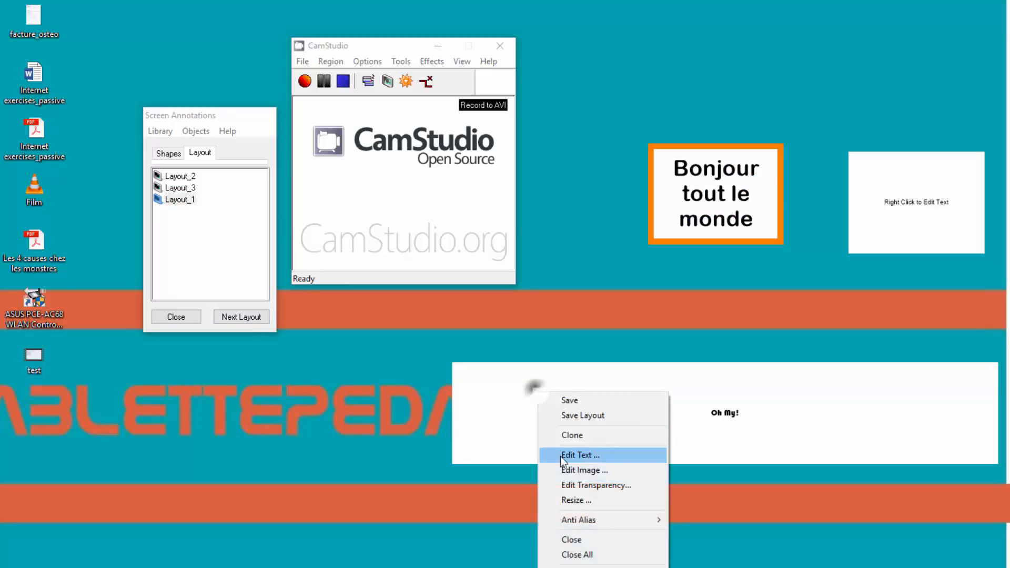
{"action": "left_click", "coordinate": [569, 540]}
{"action": "double_click", "coordinate": [188, 190]}
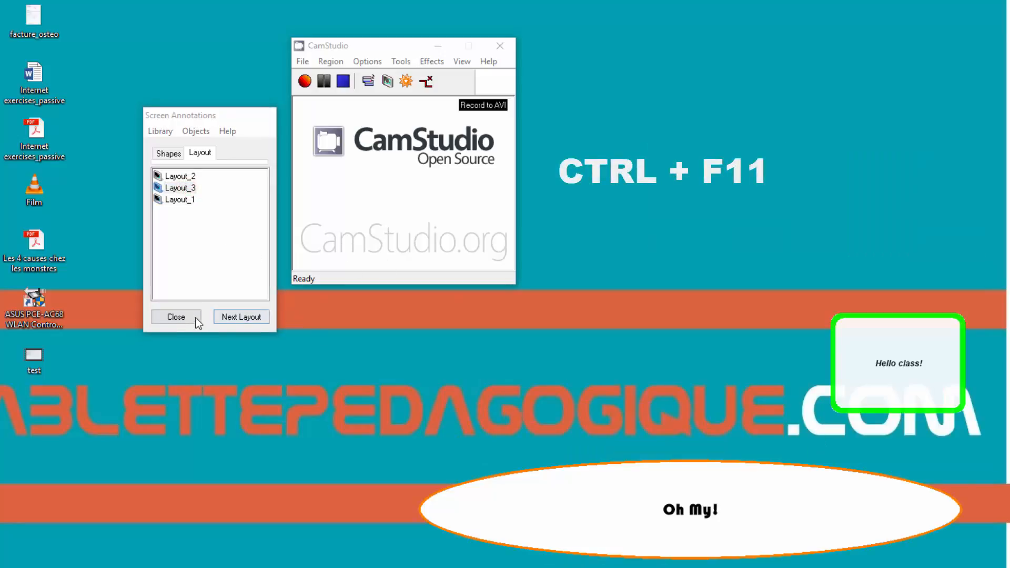
Step: Close the Screen Annotations tool and all annotations belonging to Layout_3
{"action": "left_click", "coordinate": [195, 318]}
{"action": "right_click", "coordinate": [631, 493]}
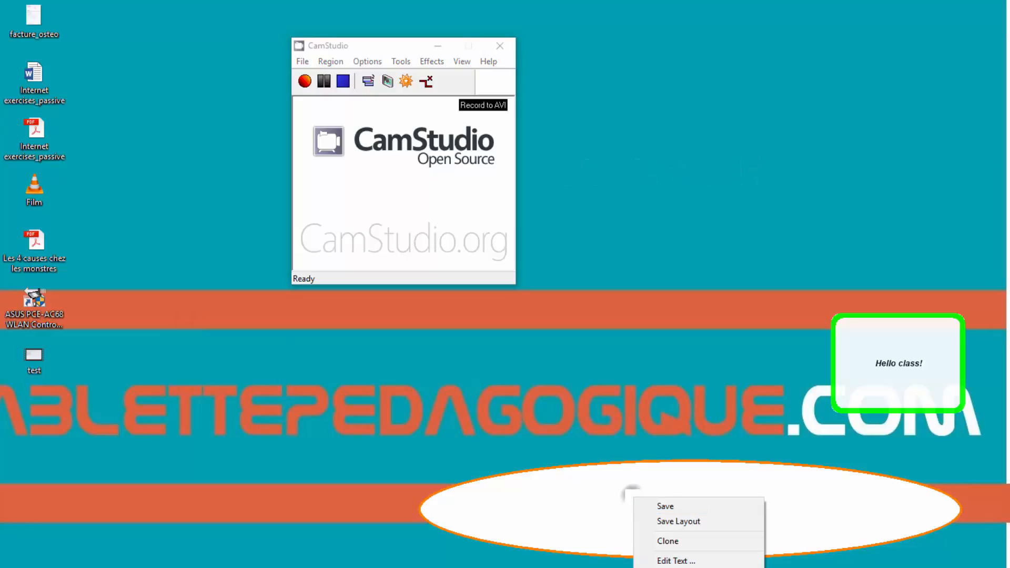
{"action": "left_click", "coordinate": [664, 567]}
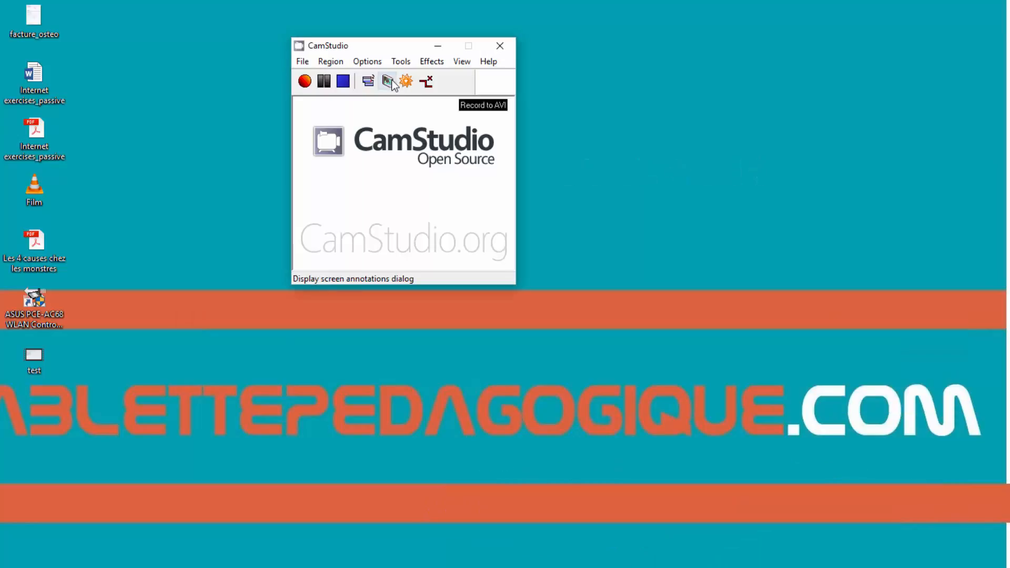
Step: Start a screen recording with annotations, stop it from the system tray and cancel saving the AVI file
{"action": "left_click", "coordinate": [306, 81]}
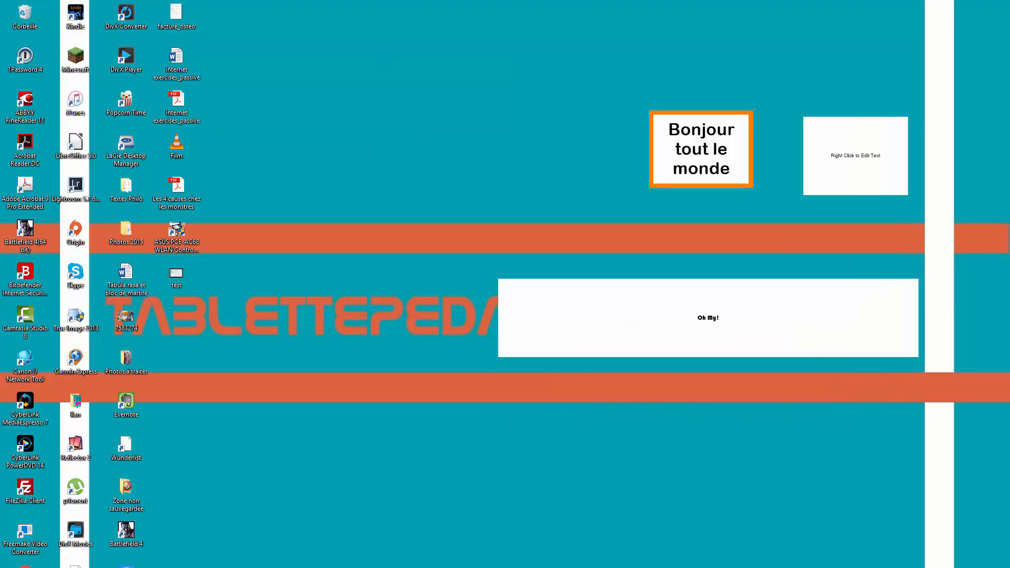
{"action": "left_click", "coordinate": [911, 567]}
{"action": "right_click", "coordinate": [918, 567]}
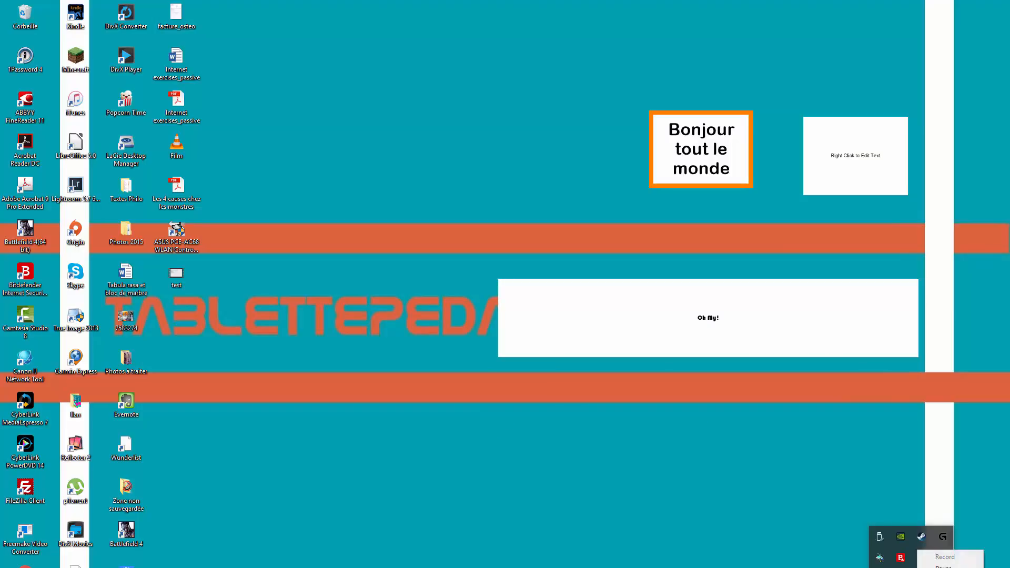
{"action": "left_click", "coordinate": [939, 567]}
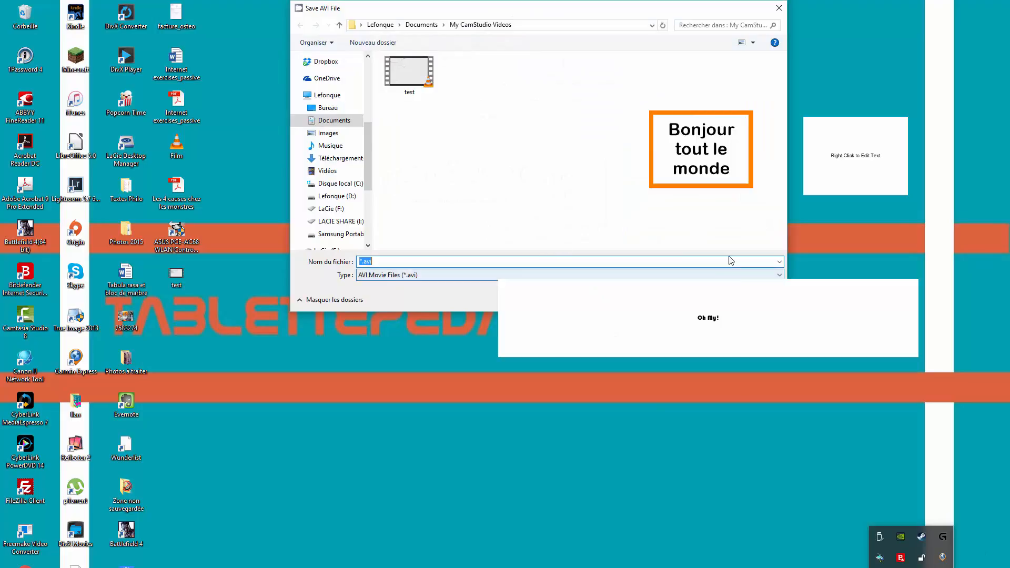
{"action": "left_click", "coordinate": [754, 299]}
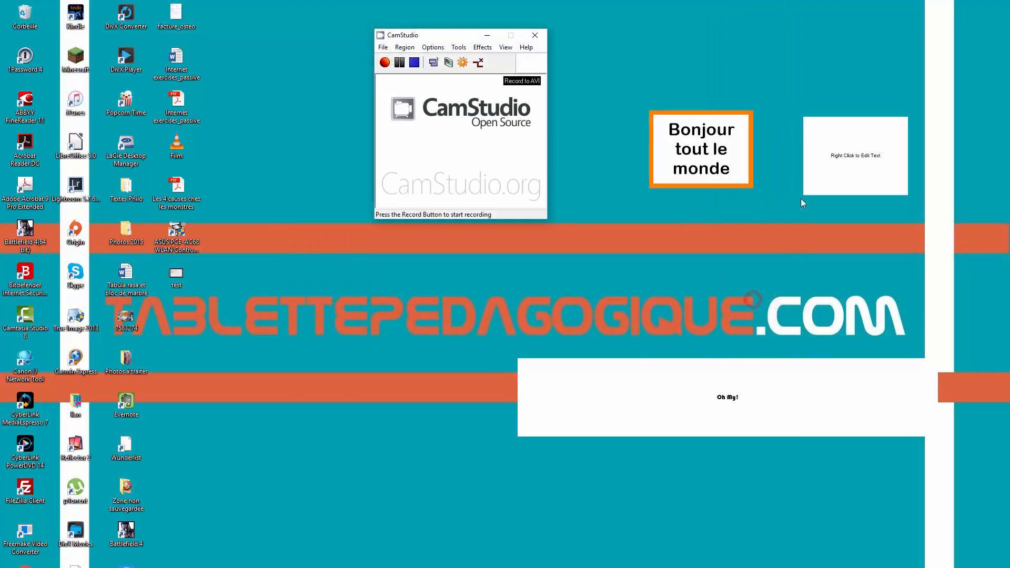
Step: Close all the screen annotations still displayed on the desktop at once
{"action": "right_click", "coordinate": [833, 169]}
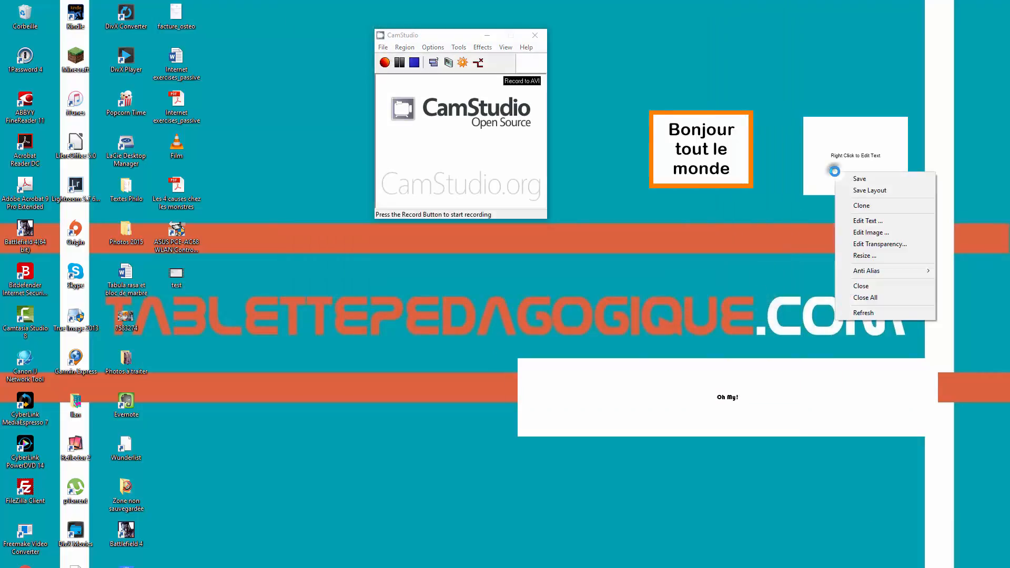
{"action": "left_click", "coordinate": [870, 299]}
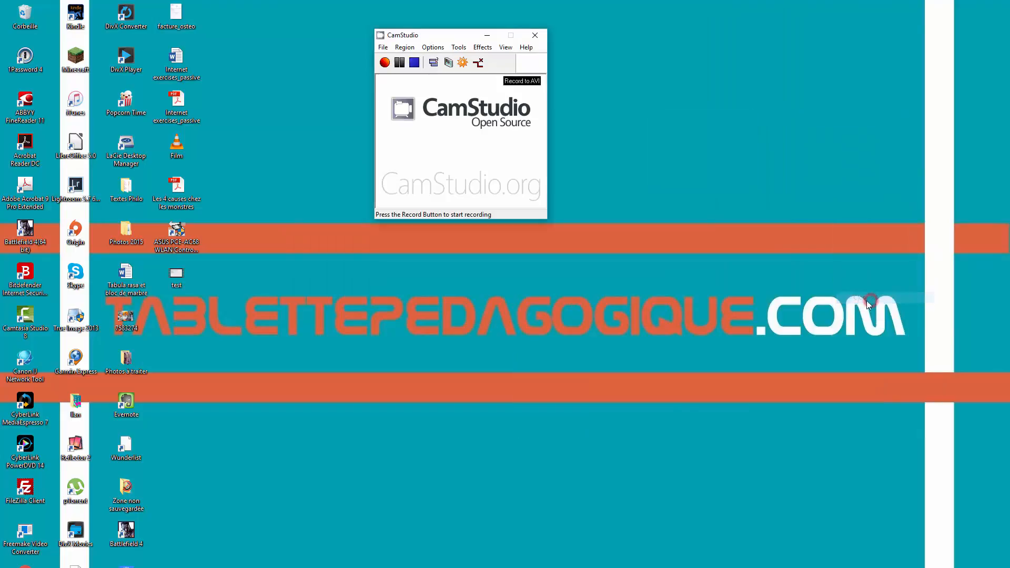
{"action": "left_click", "coordinate": [459, 48]}
{"action": "left_click", "coordinate": [437, 156]}
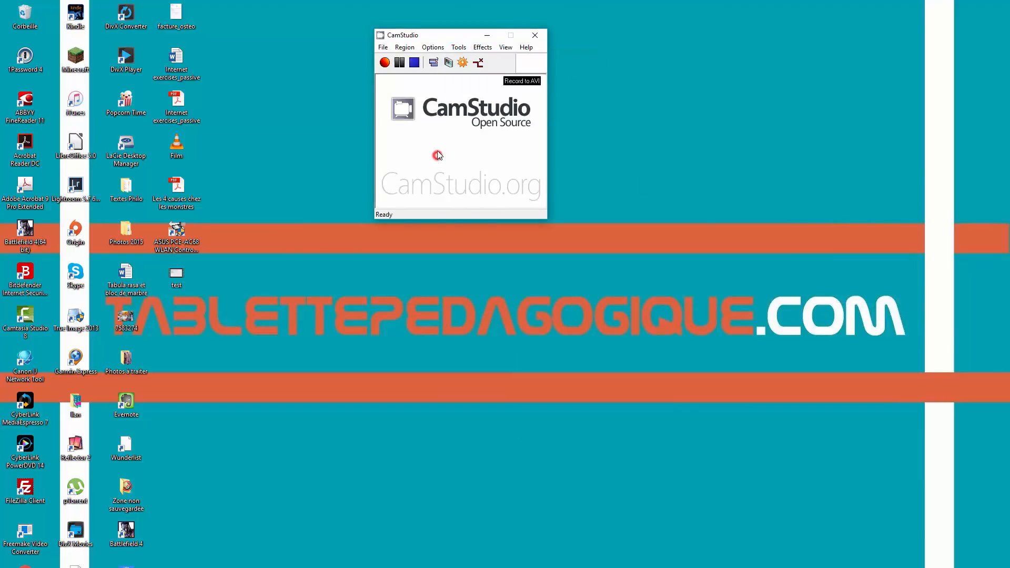
{"action": "left_click", "coordinate": [483, 47]}
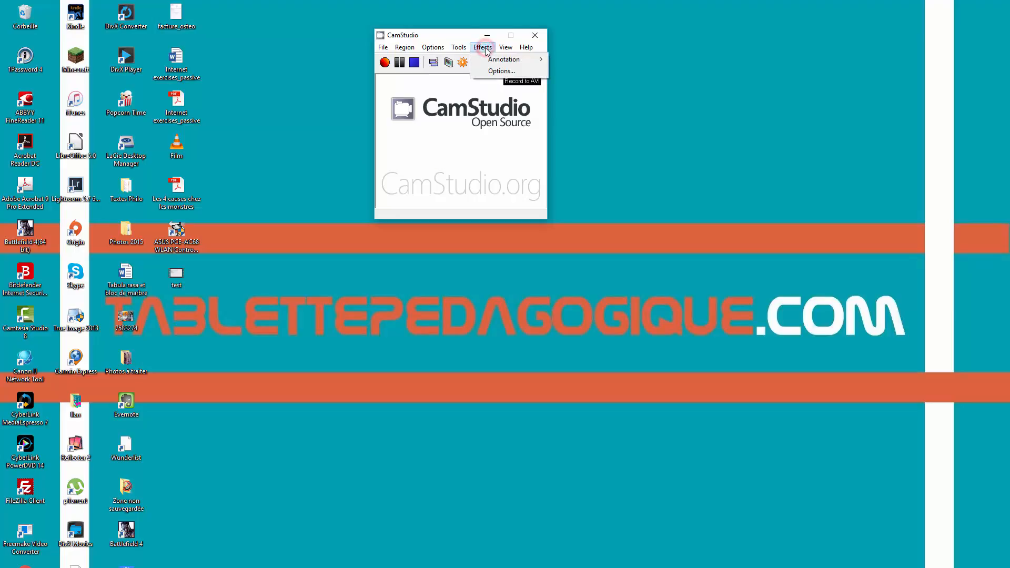
{"action": "mouse_move", "coordinate": [504, 49]}
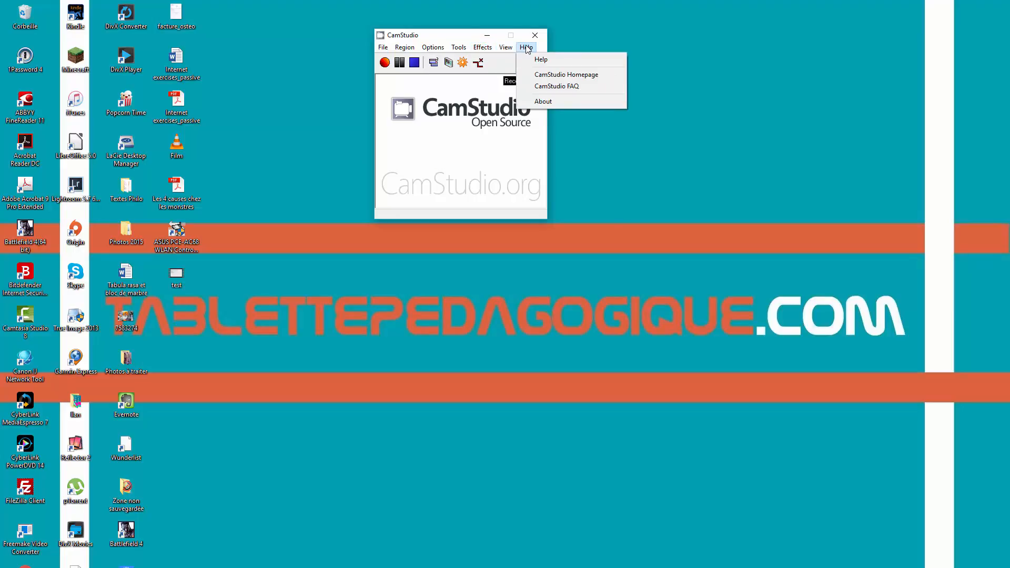
{"action": "left_click", "coordinate": [439, 167]}
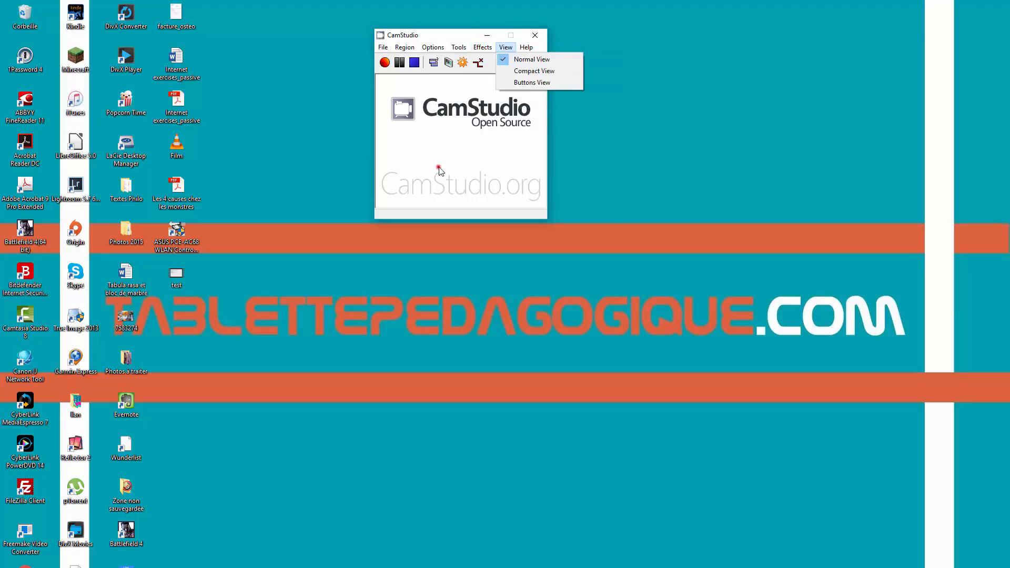
Step: Start a new screen recording without annotations and stop it through CamStudio's system tray icon
{"action": "left_click", "coordinate": [388, 65]}
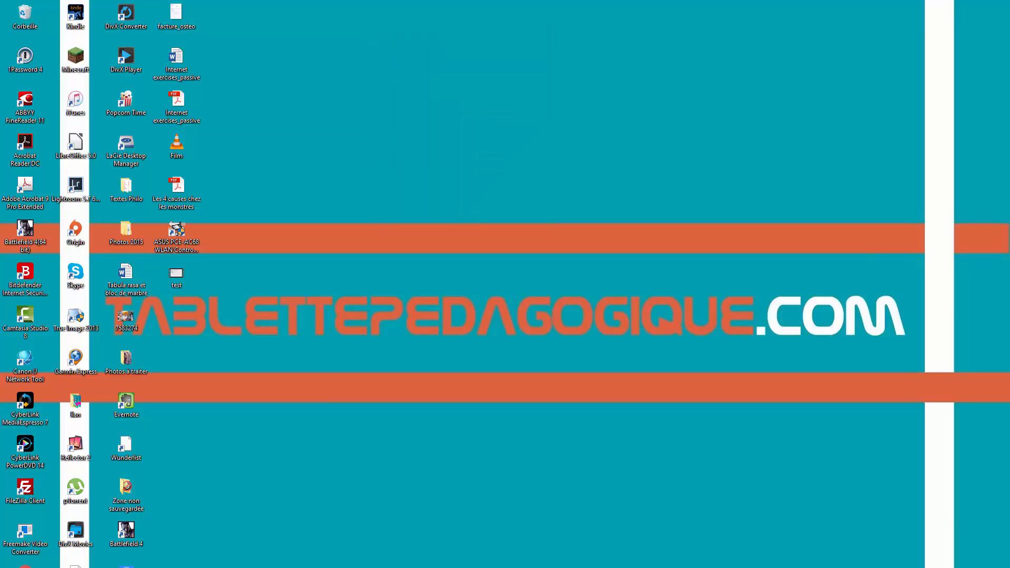
{"action": "left_click", "coordinate": [911, 567]}
{"action": "right_click", "coordinate": [922, 555]}
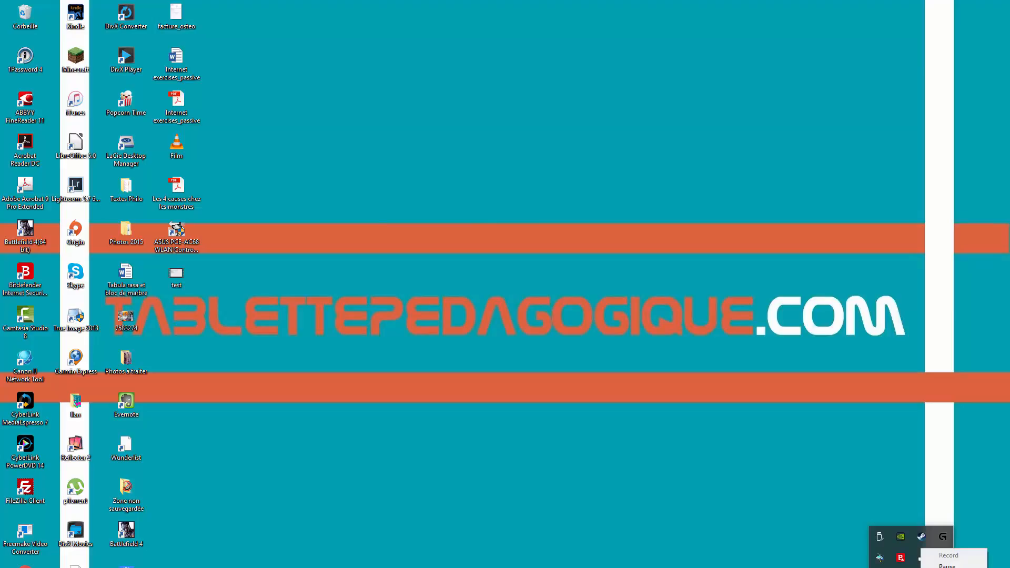
{"action": "left_click", "coordinate": [948, 567]}
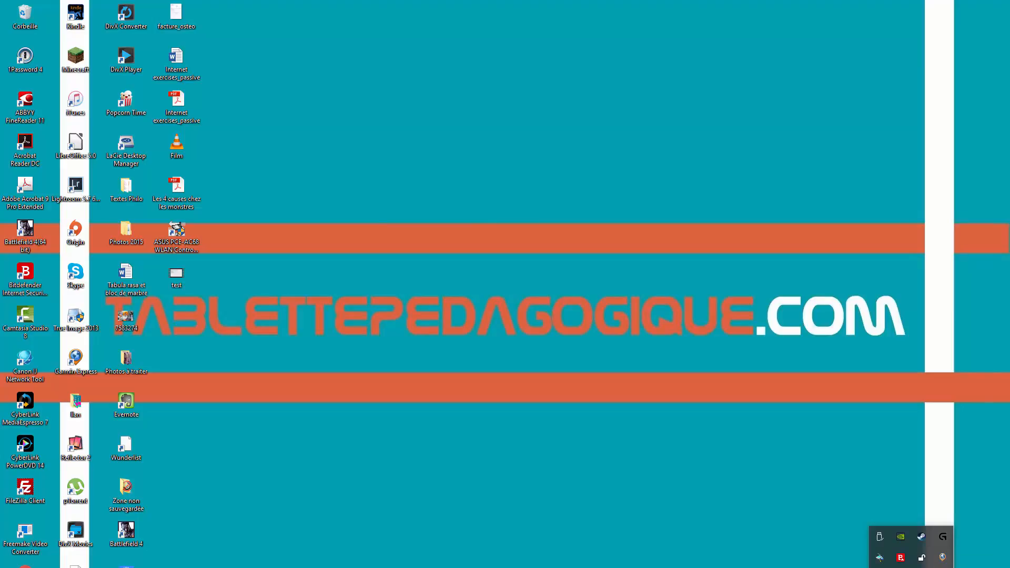
{"action": "right_click", "coordinate": [920, 561]}
{"action": "left_click", "coordinate": [942, 567]}
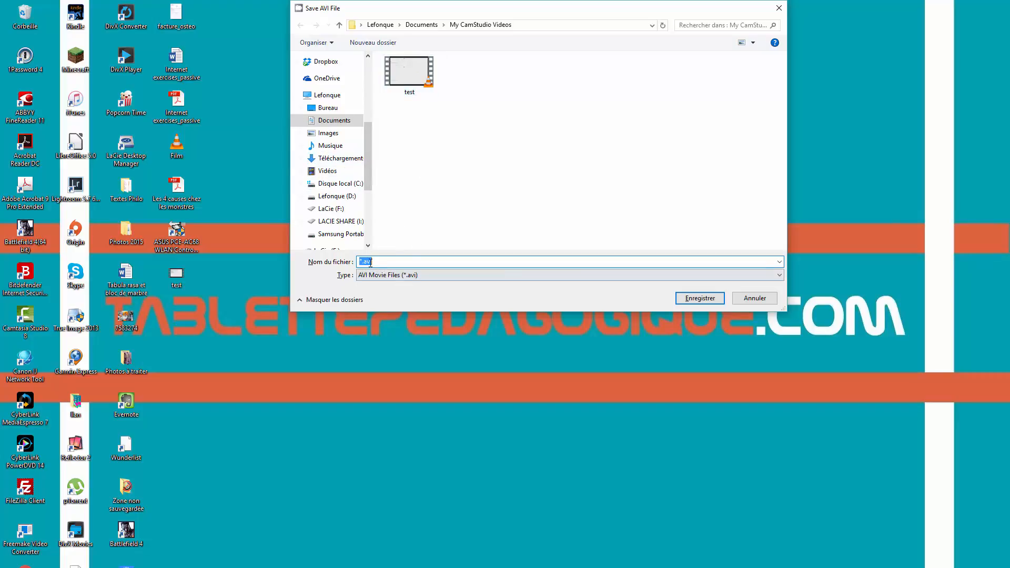
Step: Browse the Bureau and Documents folders as save locations for the recorded AVI file
{"action": "left_click", "coordinate": [337, 107]}
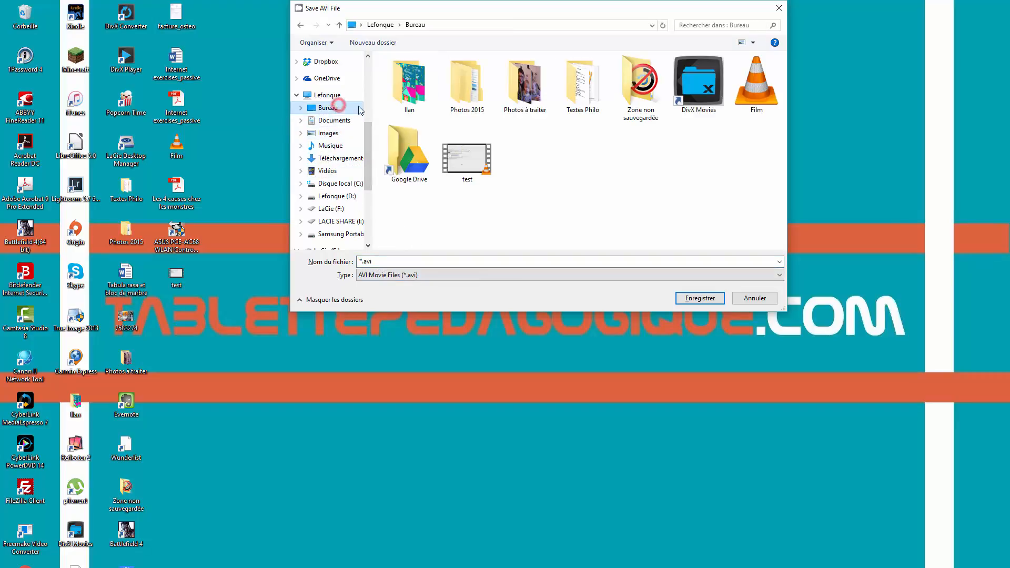
{"action": "left_click", "coordinate": [334, 120]}
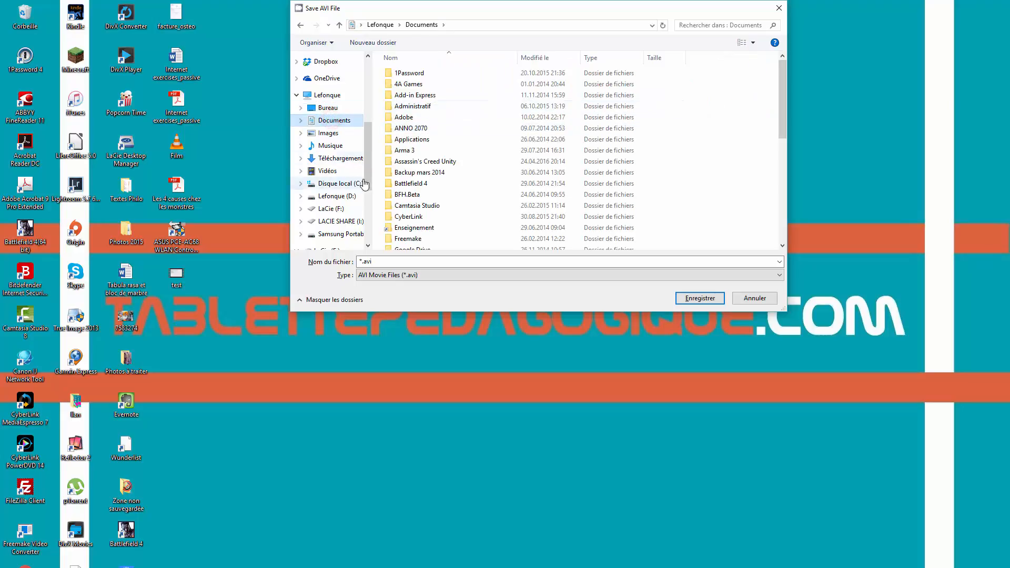